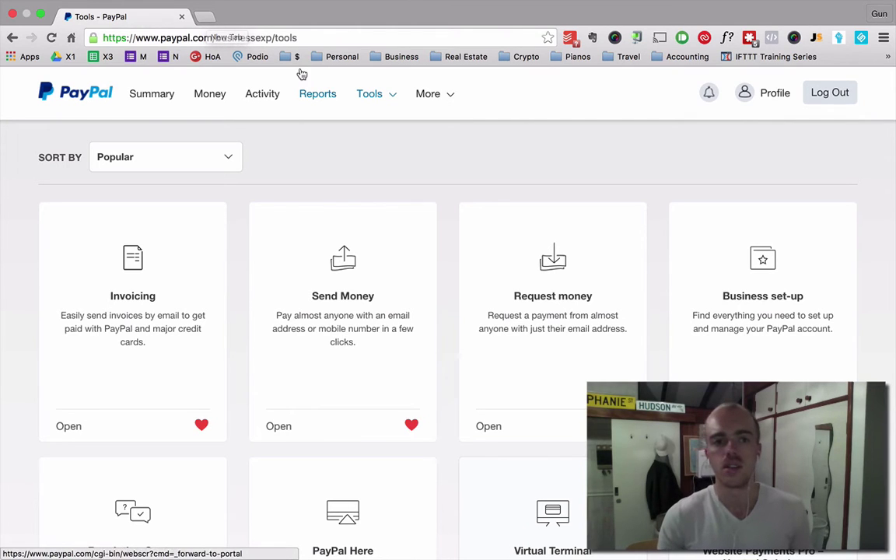
Step: Open the Recurring Payments dashboard from the PayPal business tools
{"action": "mouse_move", "coordinate": [432, 94]}
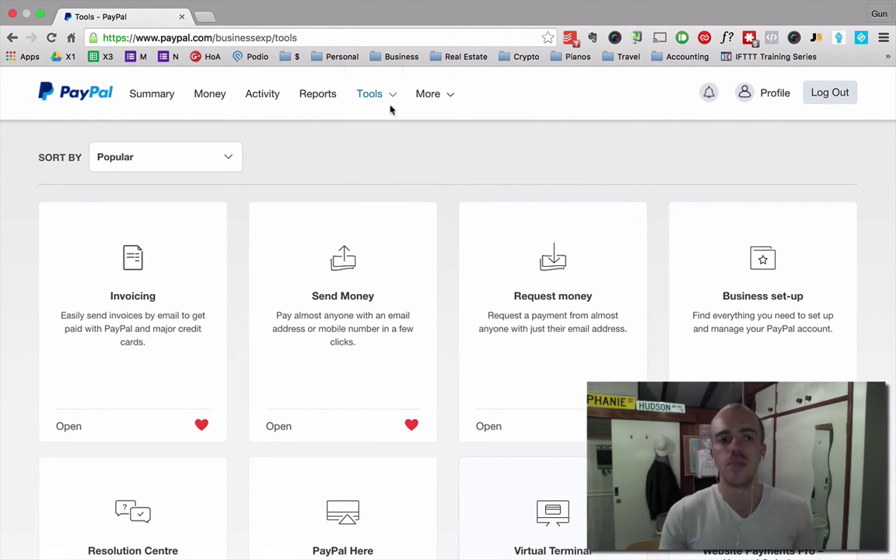
{"action": "mouse_move", "coordinate": [386, 93]}
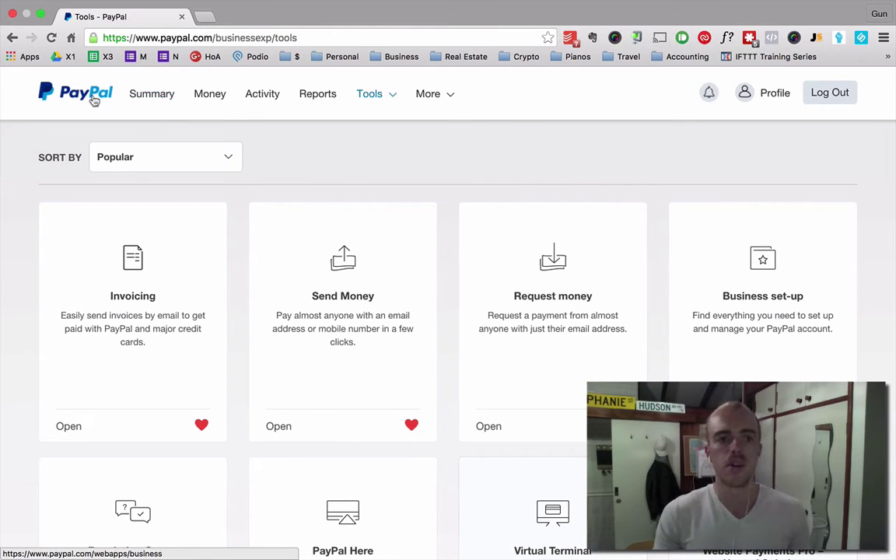
{"action": "mouse_move", "coordinate": [384, 111]}
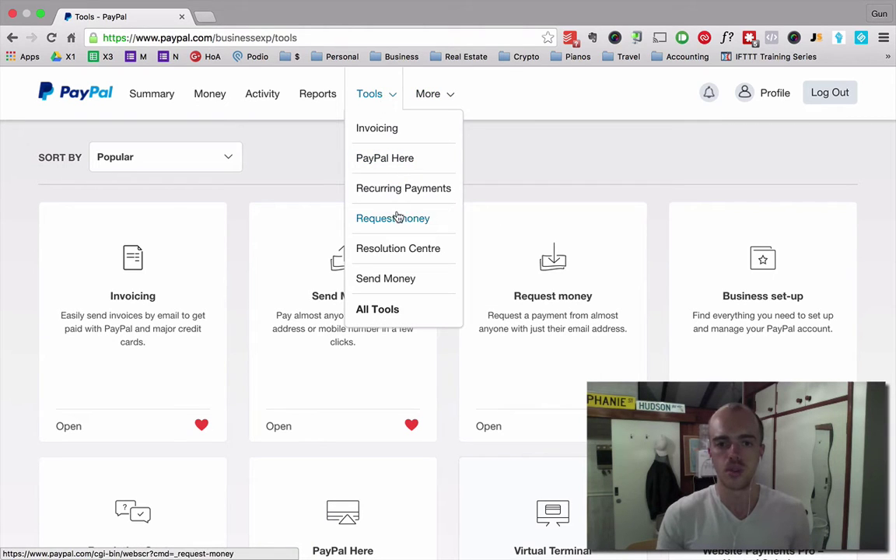
{"action": "left_click", "coordinate": [398, 188]}
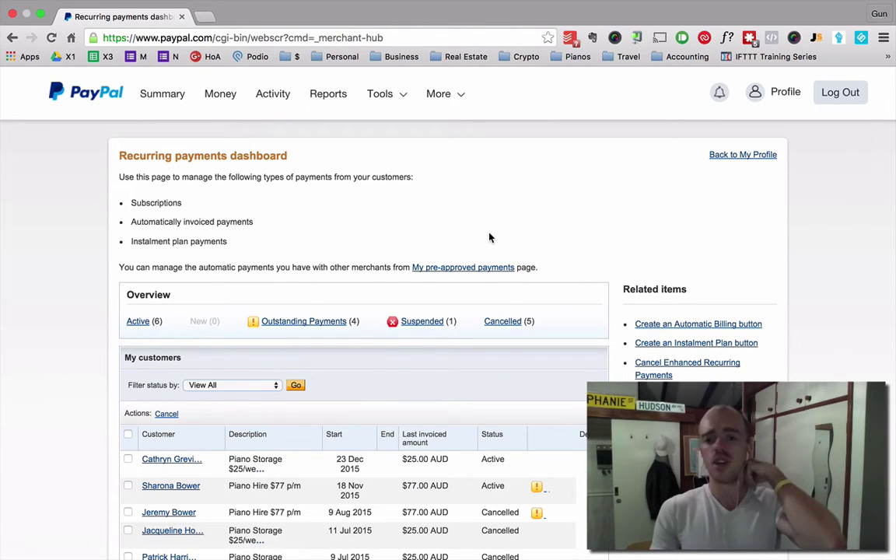
Step: Start creating an Automatic Billing button from the dashboard's related items
{"action": "scroll", "coordinate": [489, 238], "scroll_direction": "down", "scroll_amount": 1}
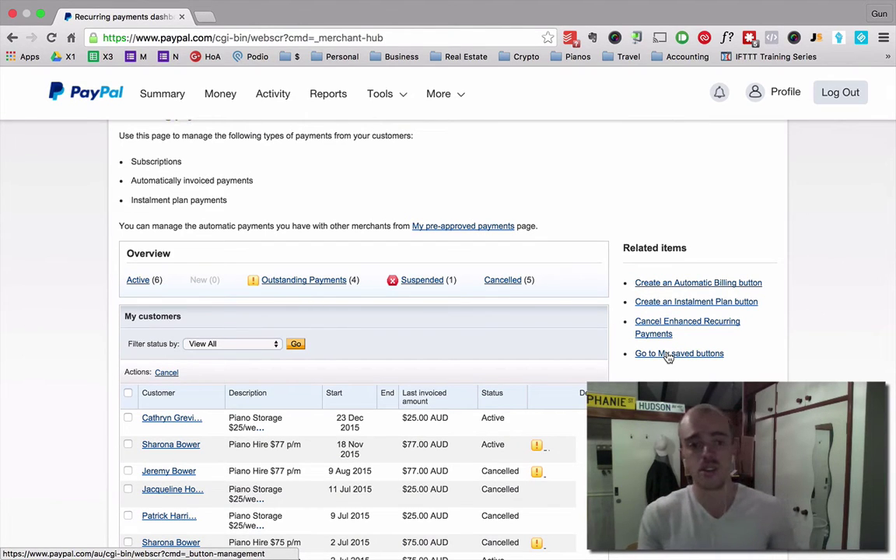
{"action": "scroll", "coordinate": [669, 356], "scroll_direction": "down", "scroll_amount": 2}
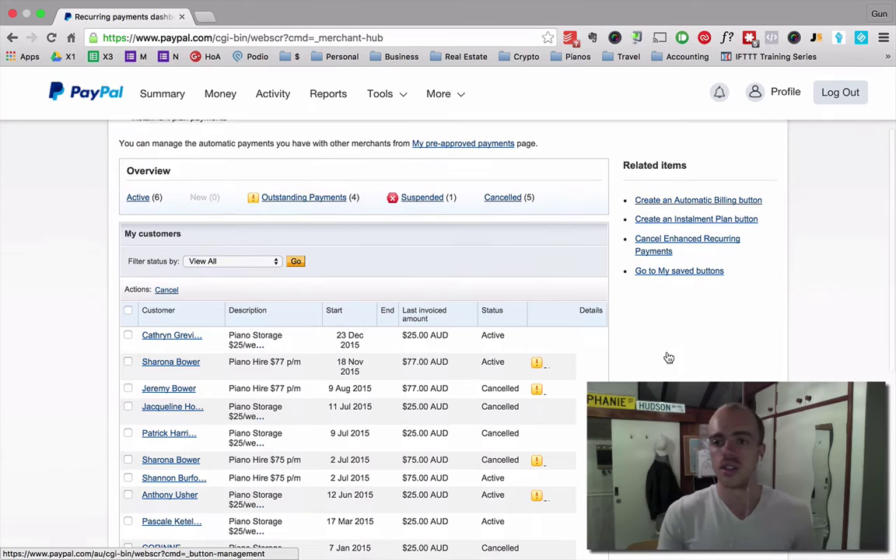
{"action": "left_click", "coordinate": [719, 202]}
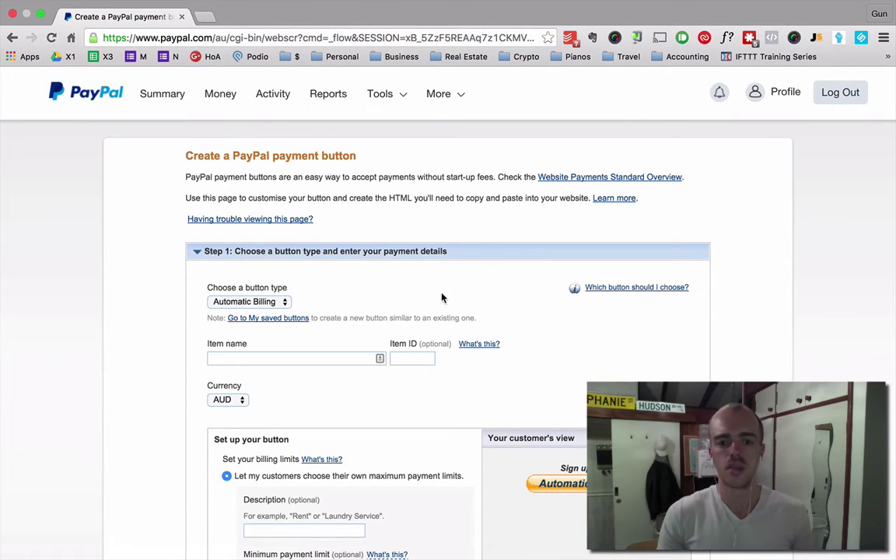
Step: Change the payment button's type to Subscriptions
{"action": "scroll", "coordinate": [441, 298], "scroll_direction": "down", "scroll_amount": 3}
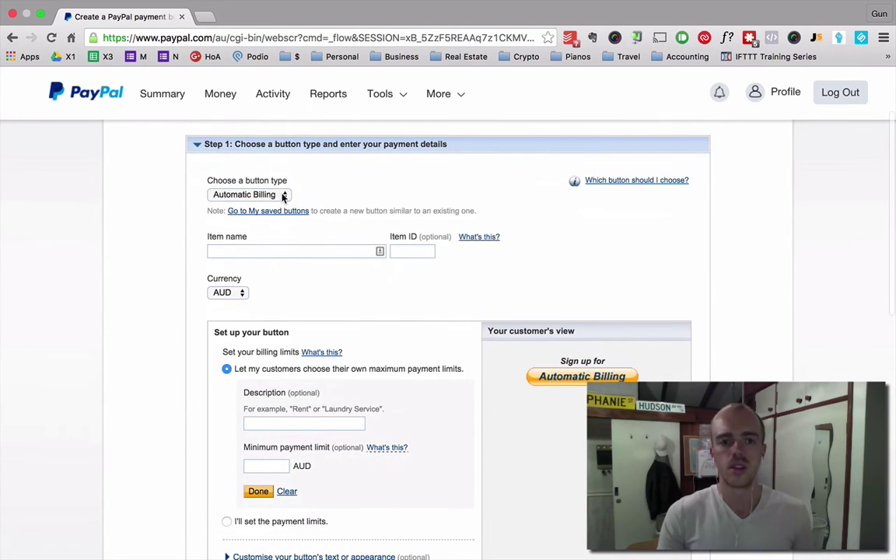
{"action": "left_click", "coordinate": [283, 196]}
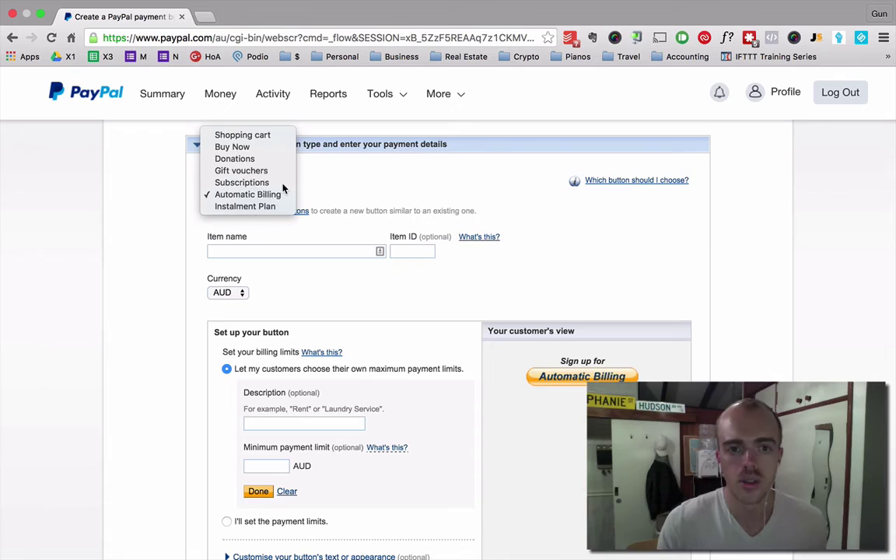
{"action": "left_click", "coordinate": [284, 186]}
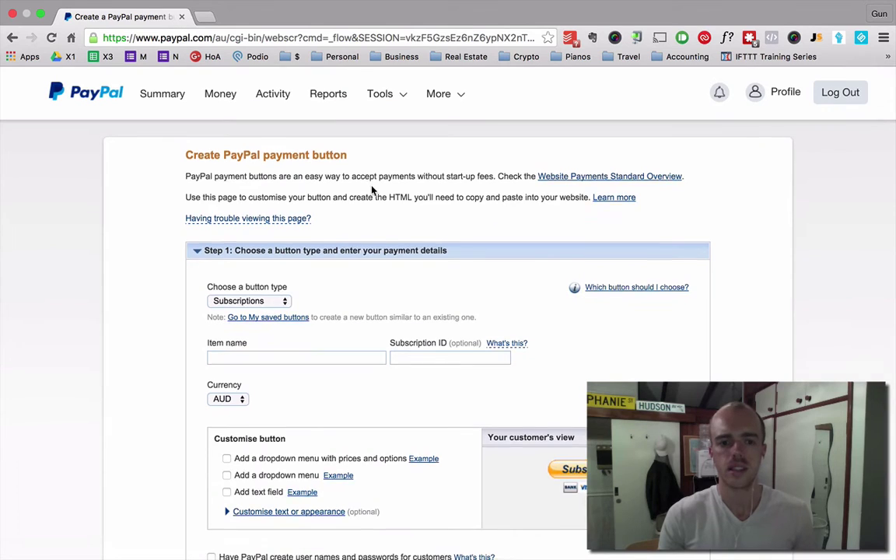
Step: Name the item "Subscription Item" and choose AUD as the currency
{"action": "scroll", "coordinate": [372, 190], "scroll_direction": "down", "scroll_amount": 3}
{"action": "left_click", "coordinate": [319, 268]}
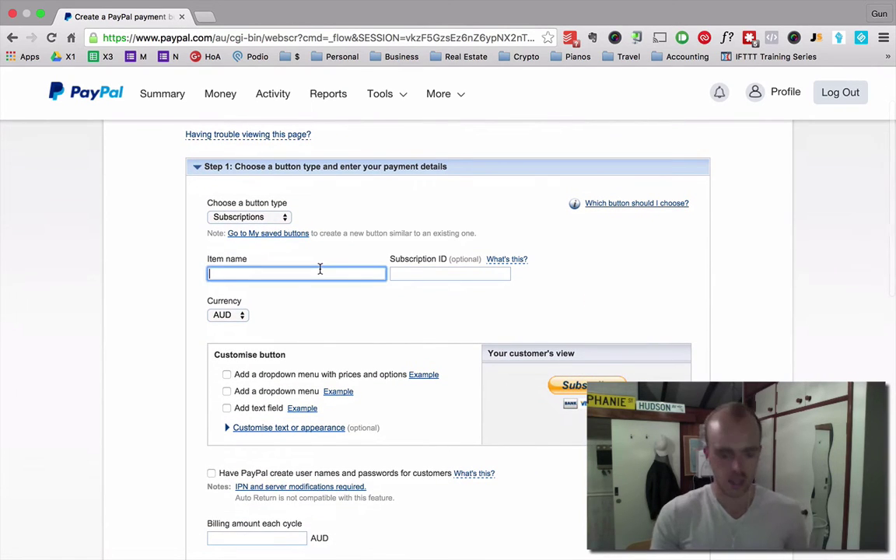
{"action": "type", "text": "Subscription"}
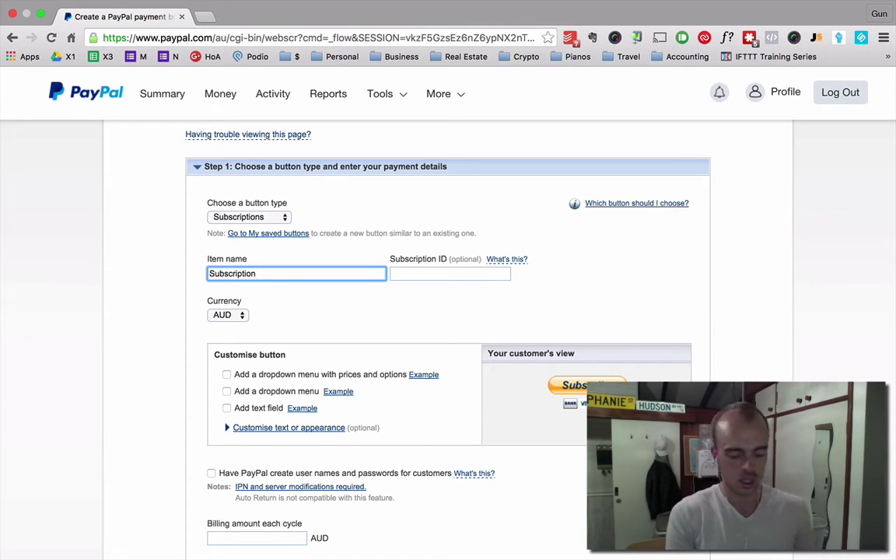
{"action": "type", "text": " Item"}
{"action": "key", "text": "Tab"}
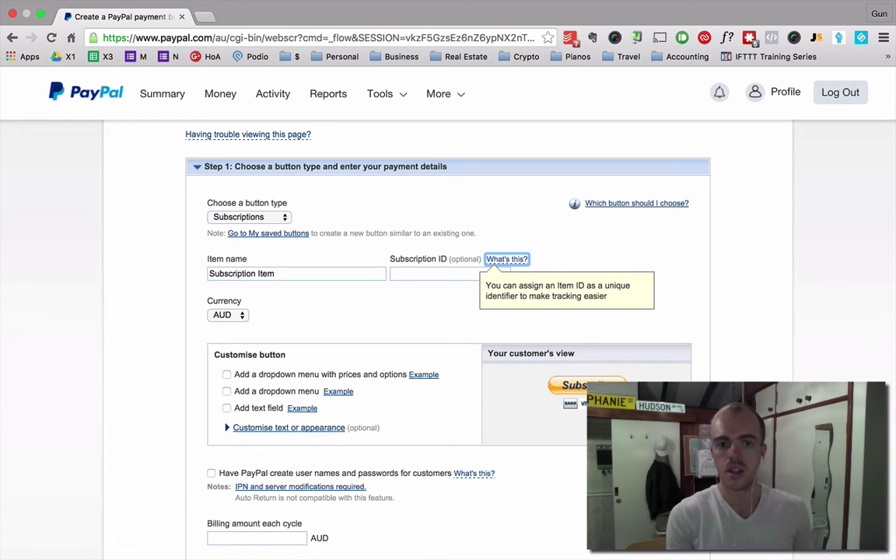
{"action": "left_click", "coordinate": [233, 314]}
{"action": "left_click", "coordinate": [223, 314]}
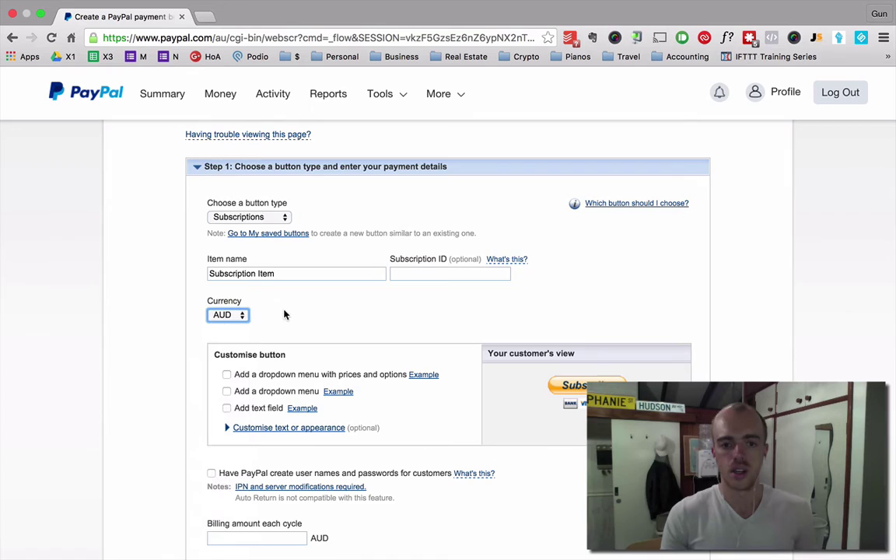
{"action": "scroll", "coordinate": [286, 314], "scroll_direction": "down", "scroll_amount": 3}
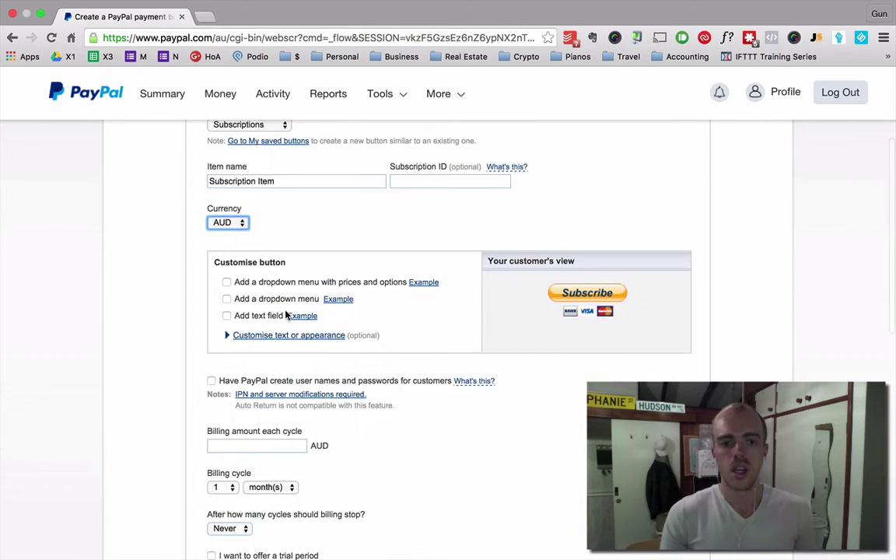
{"action": "left_click", "coordinate": [227, 316]}
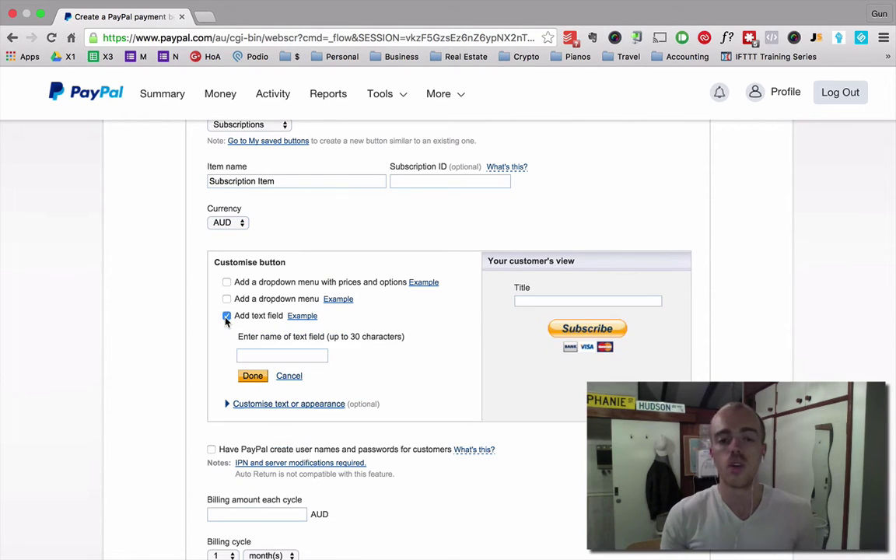
{"action": "left_click", "coordinate": [259, 357]}
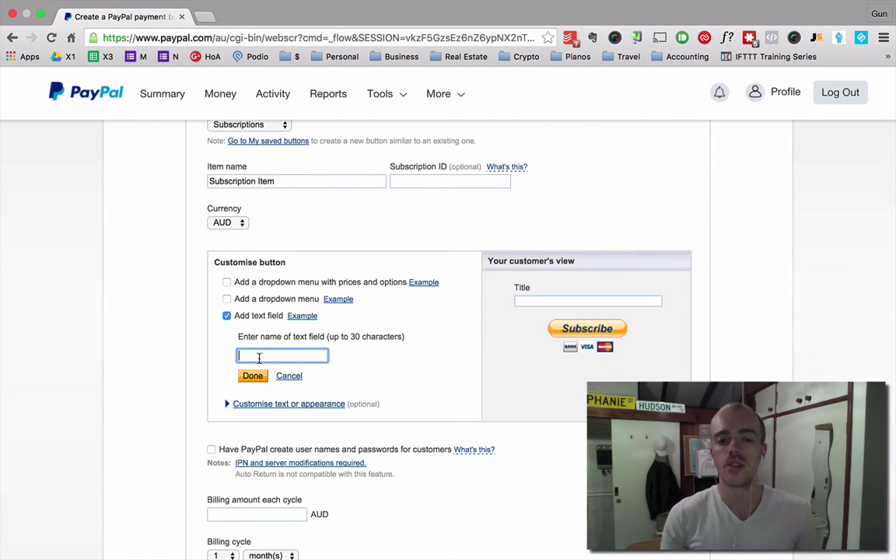
{"action": "left_click", "coordinate": [226, 316]}
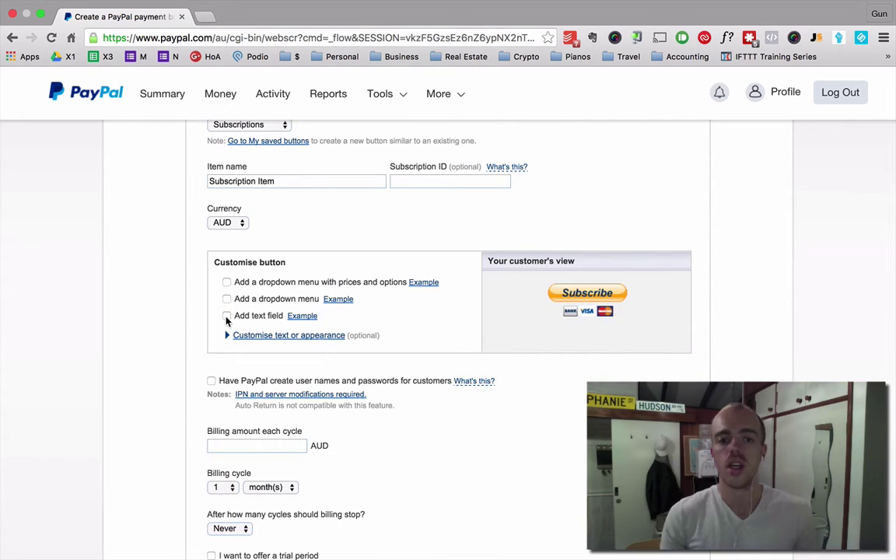
{"action": "left_click", "coordinate": [226, 316]}
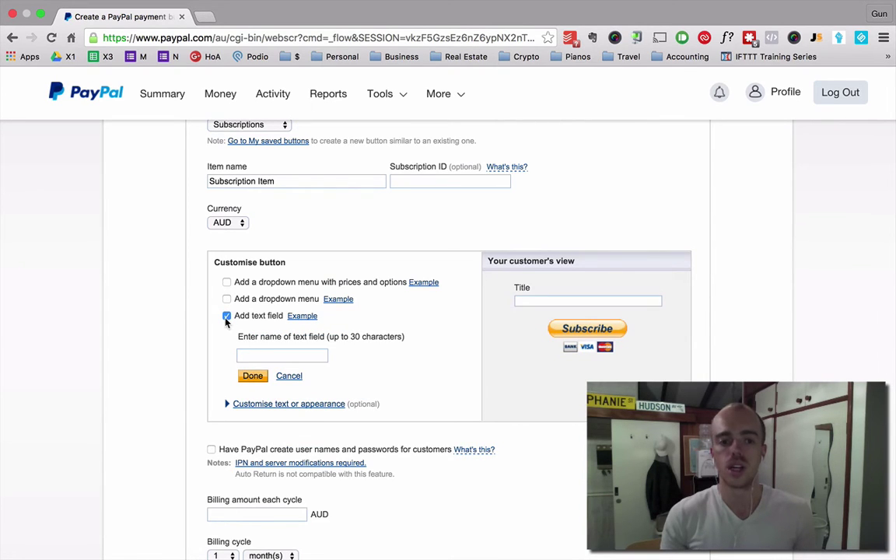
{"action": "left_click", "coordinate": [226, 316]}
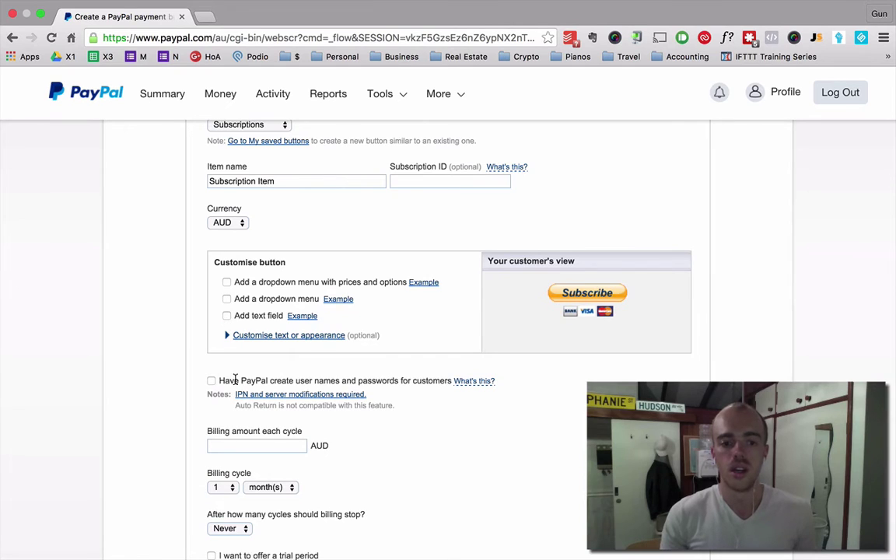
Step: Set the billing amount for each cycle to 100000 AUD
{"action": "scroll", "coordinate": [238, 384], "scroll_direction": "down", "scroll_amount": 1}
{"action": "left_click", "coordinate": [235, 433]}
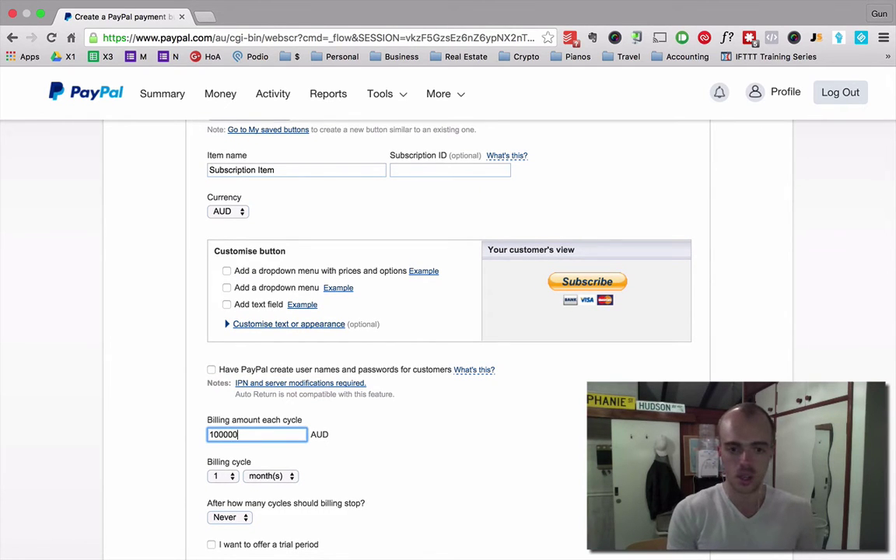
{"action": "type", "text": "1000000"}
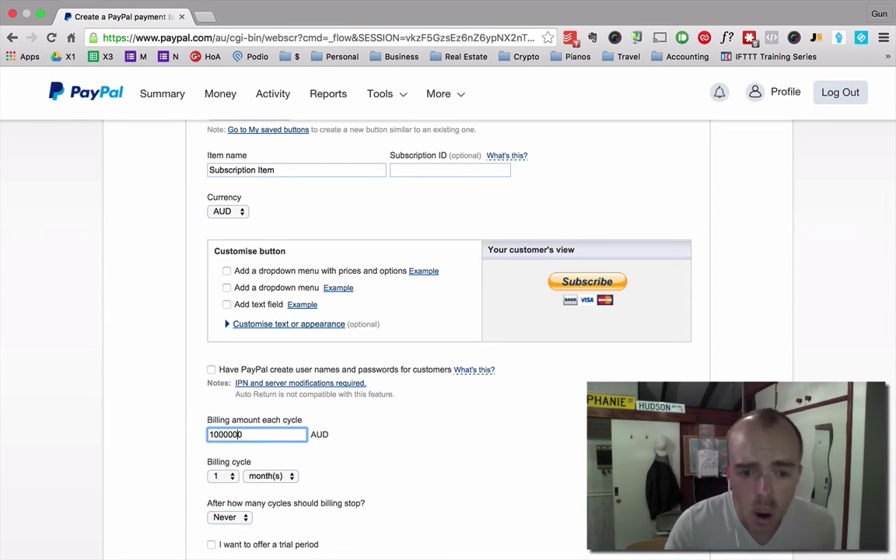
{"action": "key", "text": "Left"}
{"action": "key", "text": "Left"}
{"action": "key", "text": "Left"}
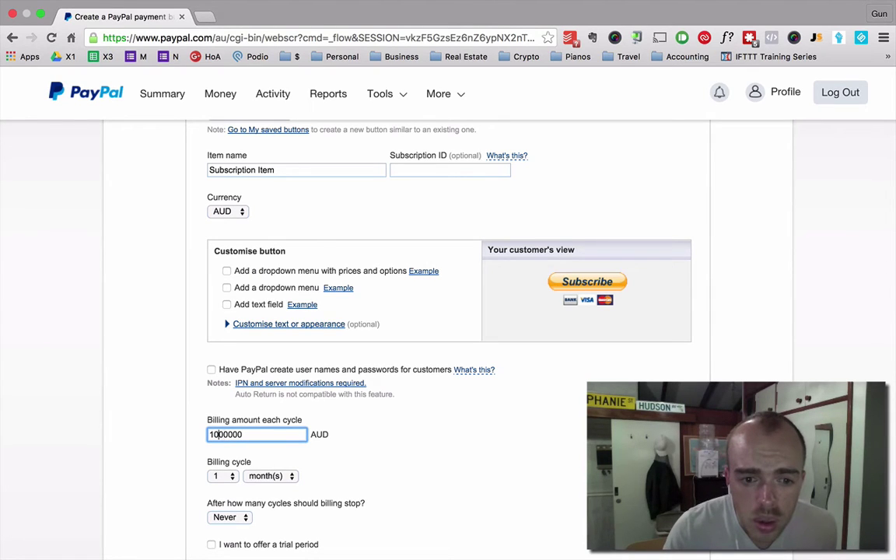
{"action": "key", "text": "BackSpace"}
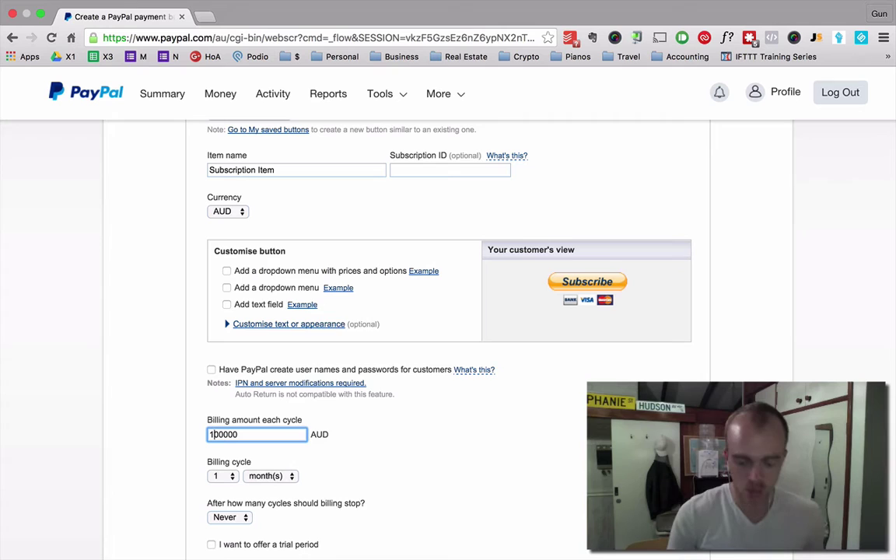
{"action": "scroll", "coordinate": [371, 507], "scroll_direction": "down", "scroll_amount": 5}
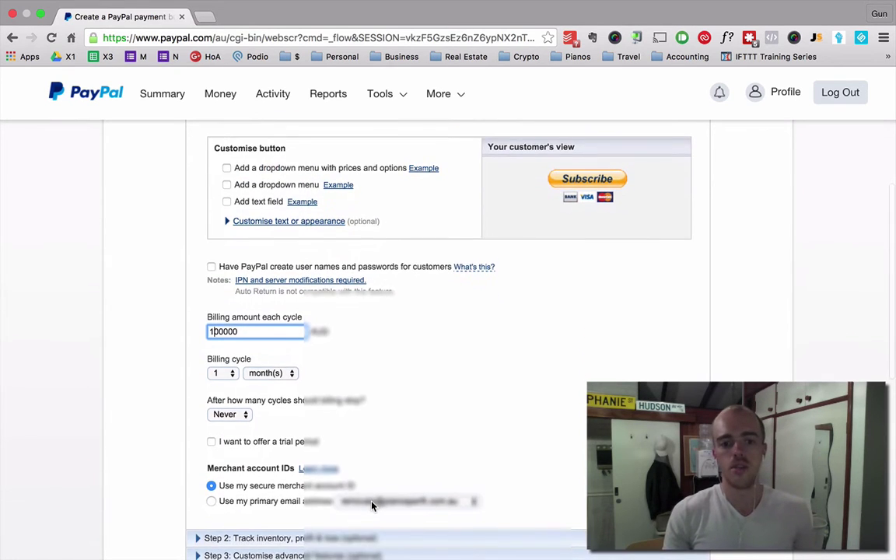
{"action": "scroll", "coordinate": [371, 506], "scroll_direction": "down", "scroll_amount": 1}
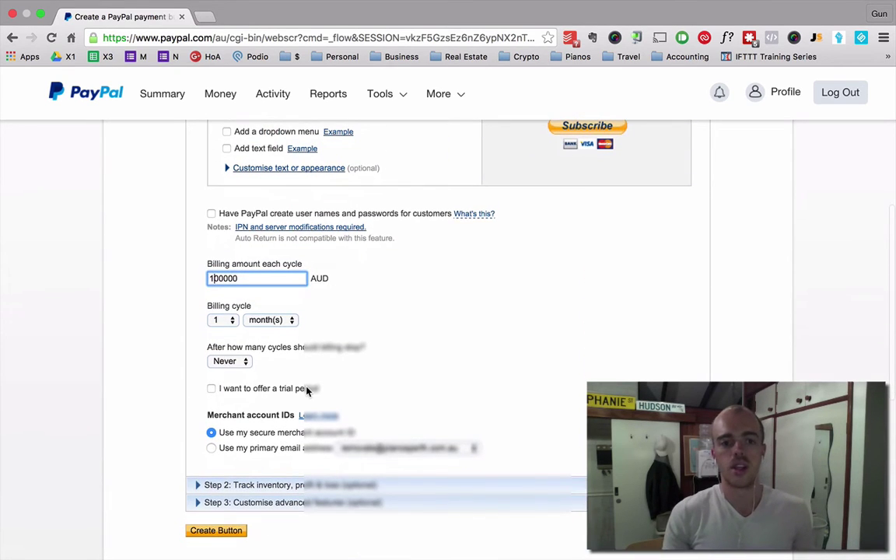
{"action": "left_click", "coordinate": [287, 278]}
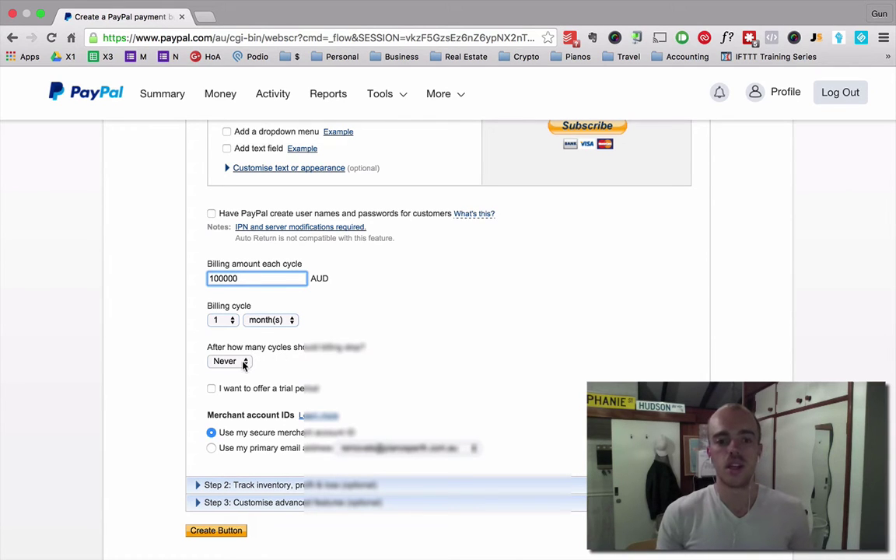
{"action": "left_click", "coordinate": [273, 352]}
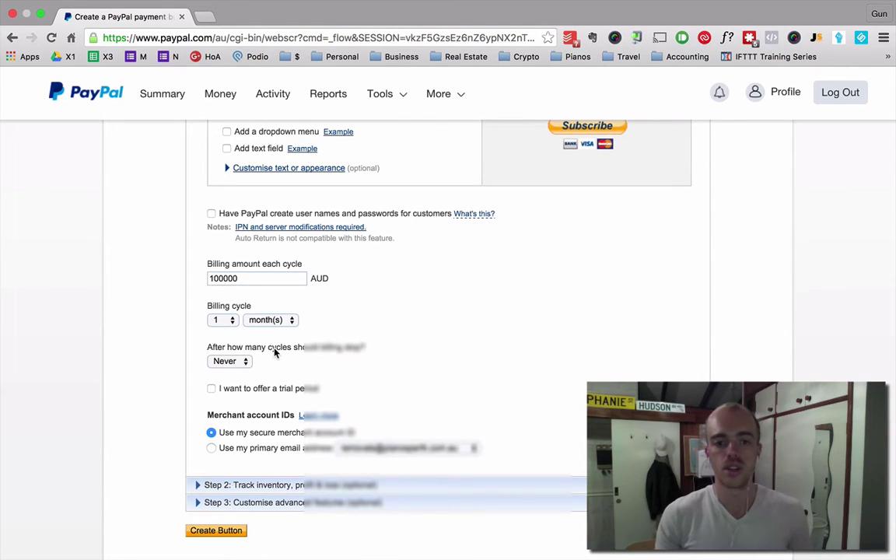
Step: Expand the optional advanced features section of the form and create the subscription button
{"action": "scroll", "coordinate": [274, 352], "scroll_direction": "down", "scroll_amount": 2}
{"action": "scroll", "coordinate": [274, 352], "scroll_direction": "down", "scroll_amount": 1}
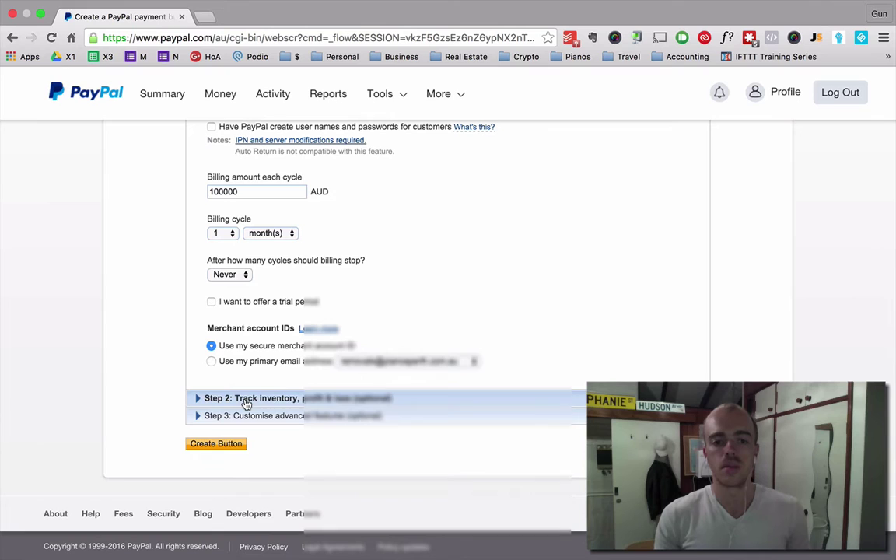
{"action": "left_click", "coordinate": [209, 416]}
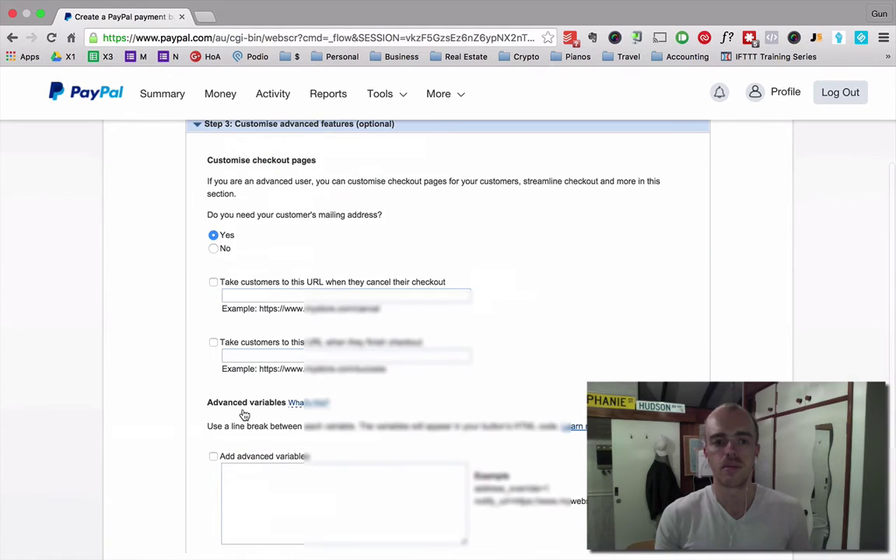
{"action": "scroll", "coordinate": [243, 415], "scroll_direction": "down", "scroll_amount": 5}
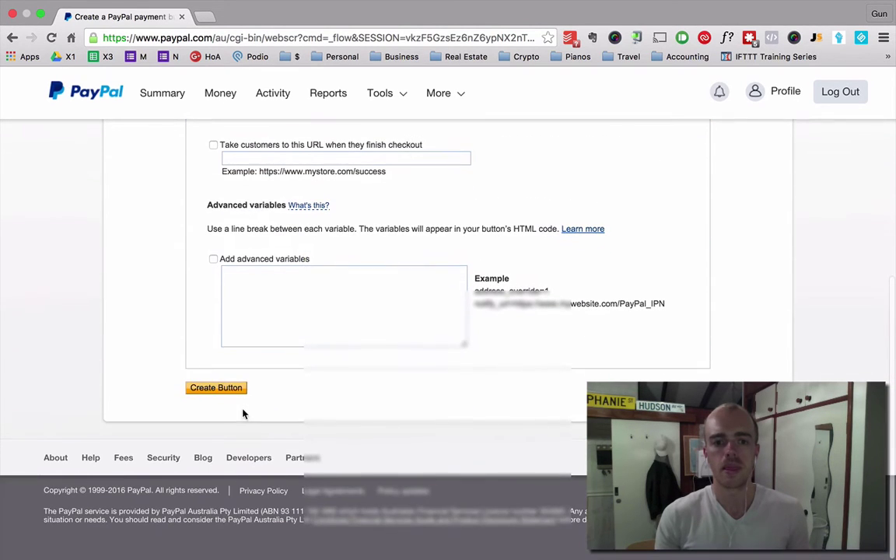
{"action": "left_click", "coordinate": [237, 393]}
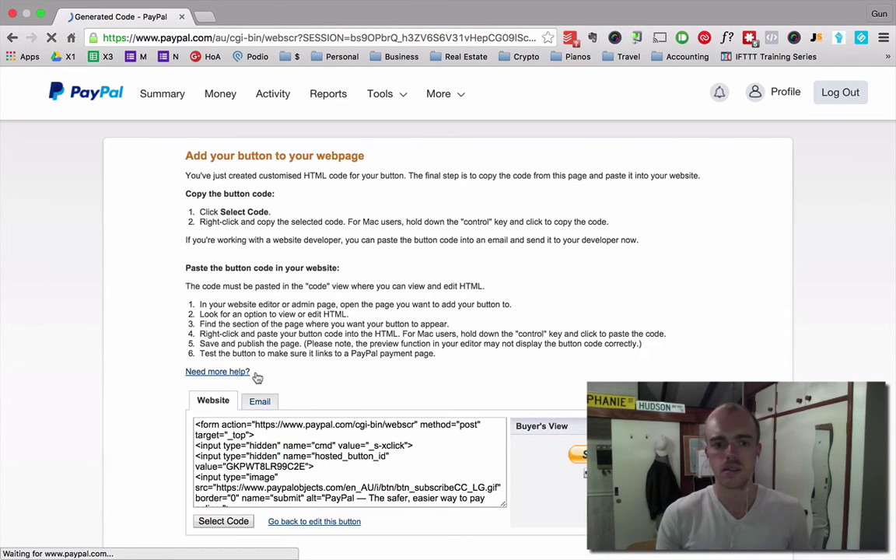
Step: Look through the generated website code and display the button's email payment link
{"action": "scroll", "coordinate": [368, 257], "scroll_direction": "down", "scroll_amount": 4}
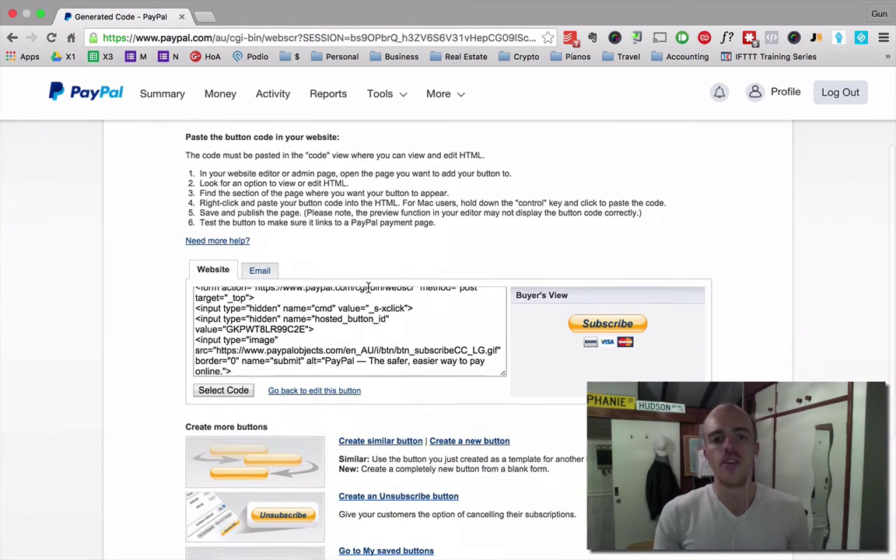
{"action": "scroll", "coordinate": [368, 287], "scroll_direction": "down", "scroll_amount": 2}
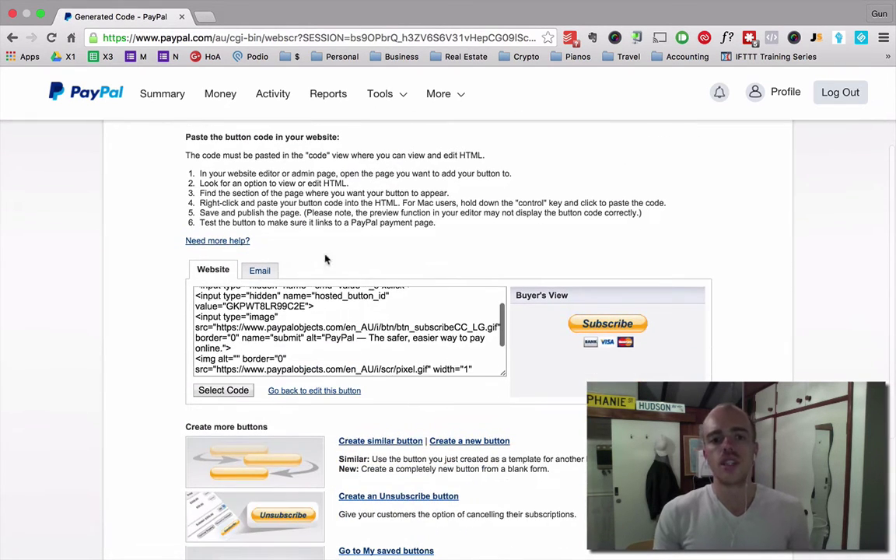
{"action": "left_click", "coordinate": [267, 270]}
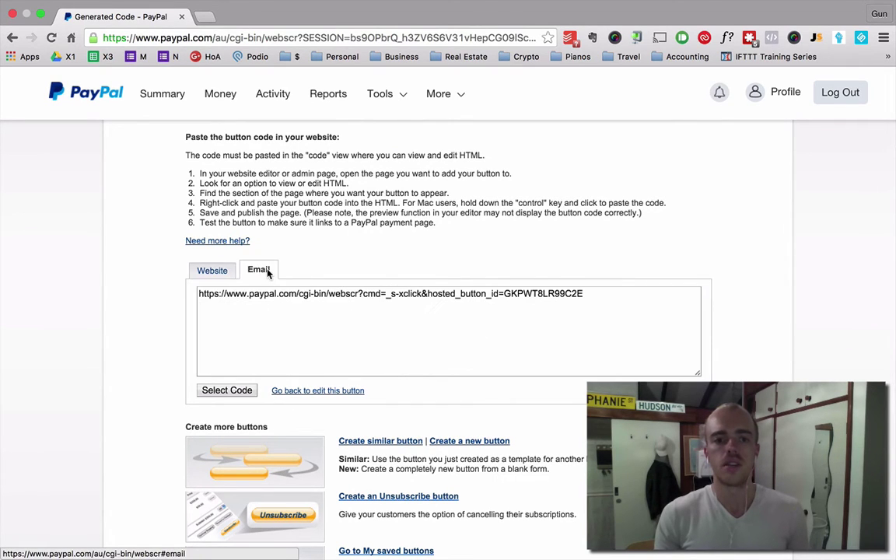
Step: Select the email payment link, open the Pretty Link Pro website in a new browser tab and look through its home page
{"action": "left_click", "coordinate": [299, 294]}
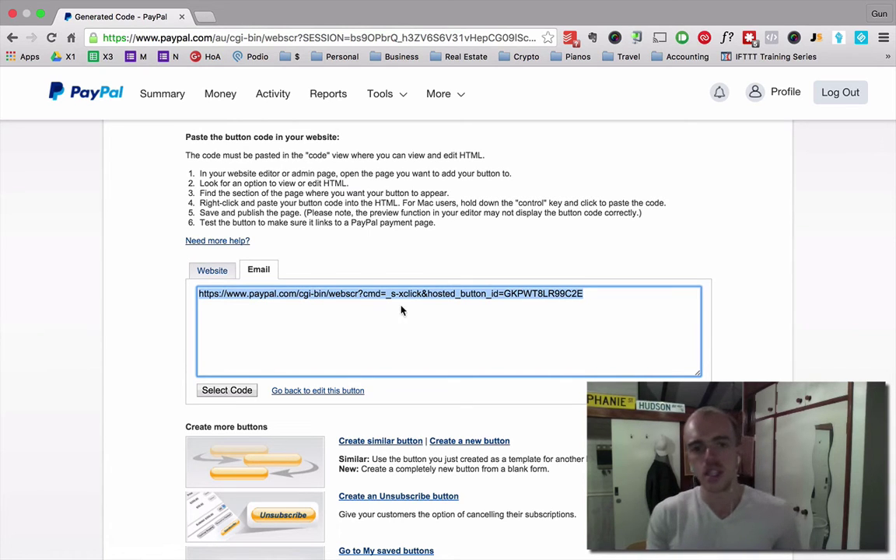
{"action": "left_click", "coordinate": [208, 21]}
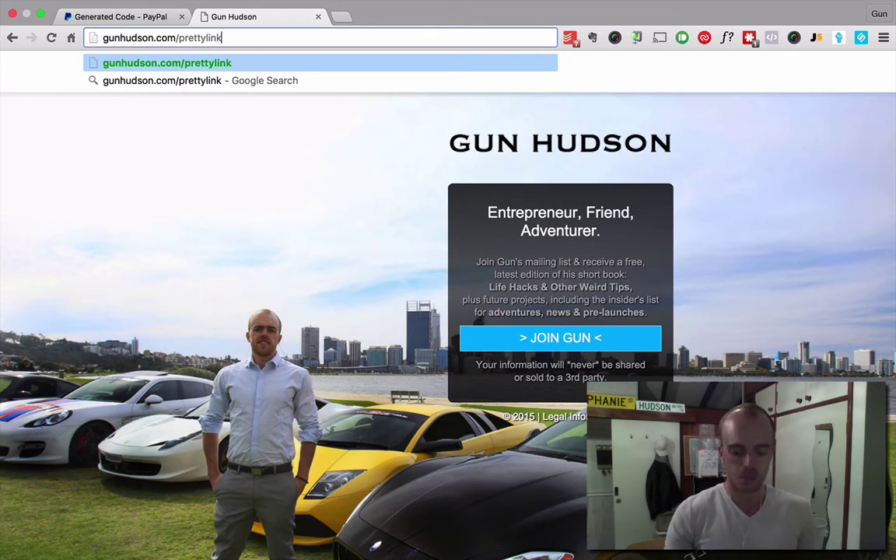
{"action": "key", "text": "Return"}
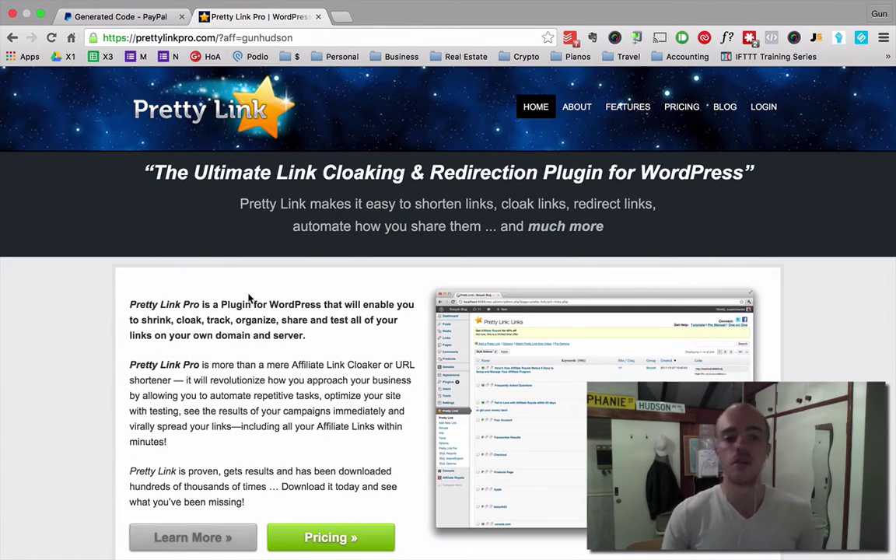
{"action": "scroll", "coordinate": [249, 298], "scroll_direction": "down", "scroll_amount": 5}
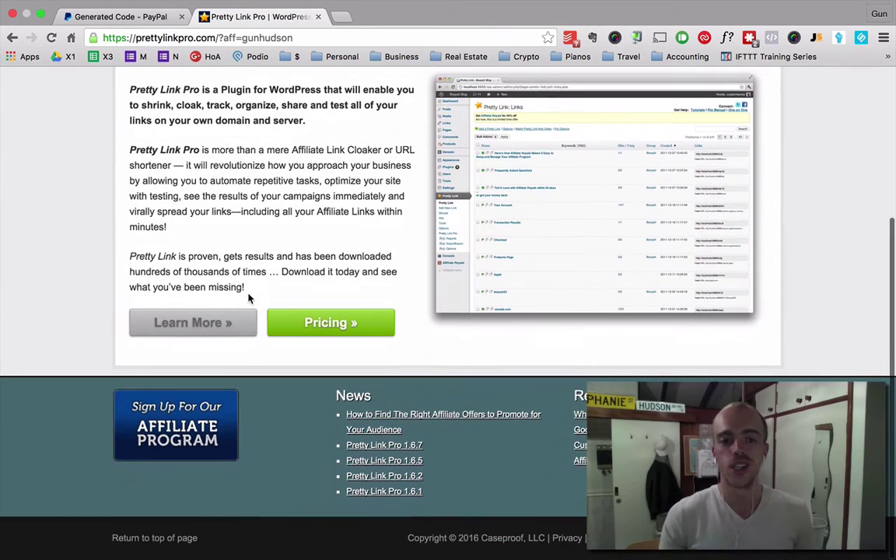
{"action": "scroll", "coordinate": [249, 298], "scroll_direction": "up", "scroll_amount": 5}
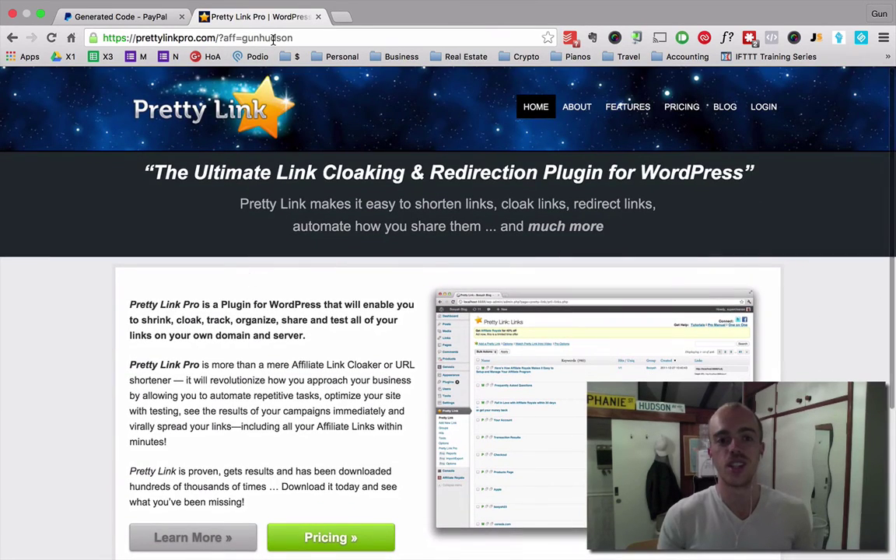
Step: Draft the example short address perthpianoremovals.com.au/hire without loading it, clear it and close the Pretty Link Pro page
{"action": "left_click", "coordinate": [245, 38]}
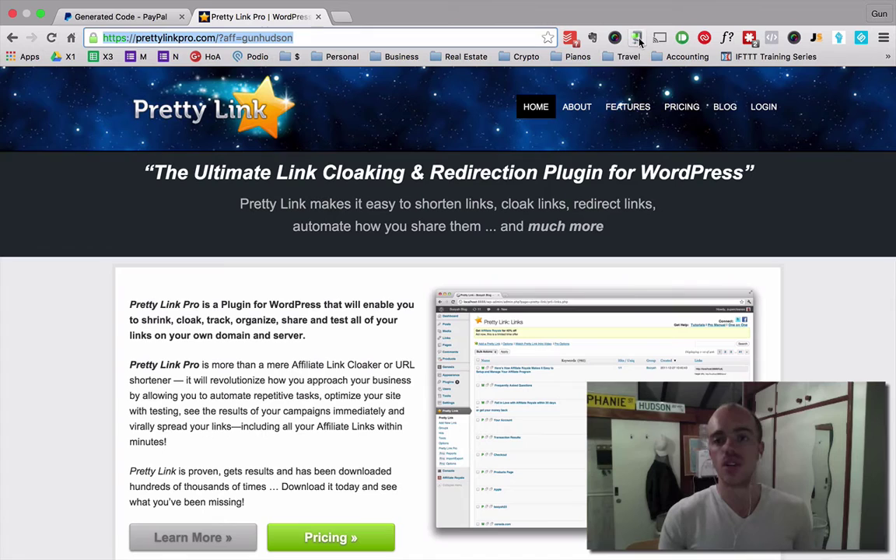
{"action": "left_click", "coordinate": [309, 38]}
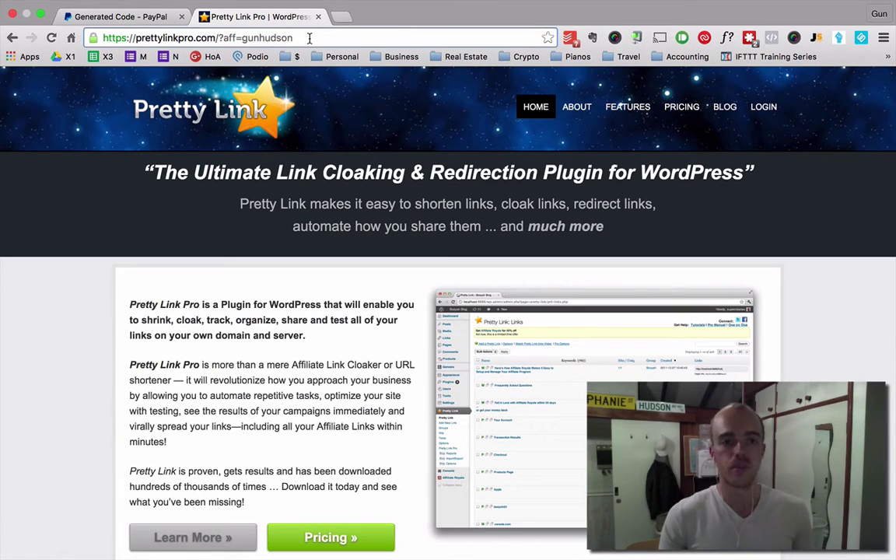
{"action": "triple_click", "coordinate": [243, 37]}
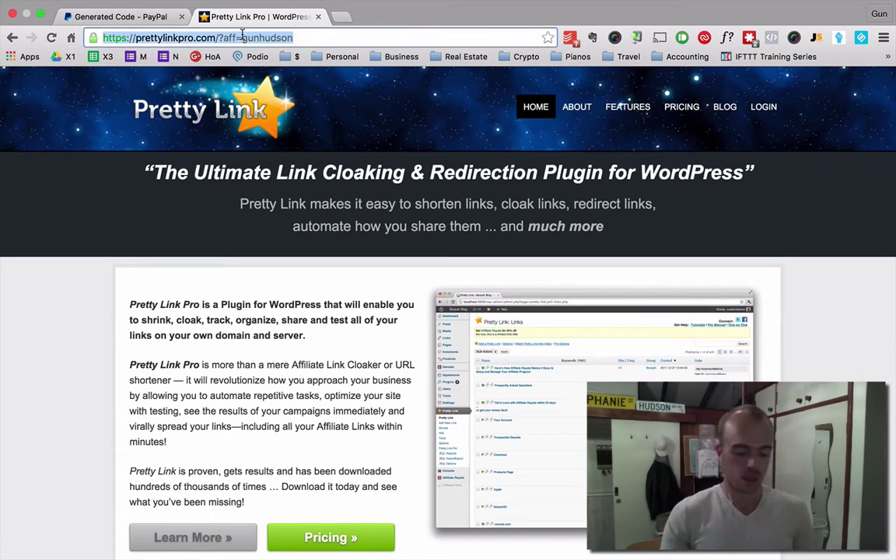
{"action": "type", "text": "perthpianoremovals.com.au"}
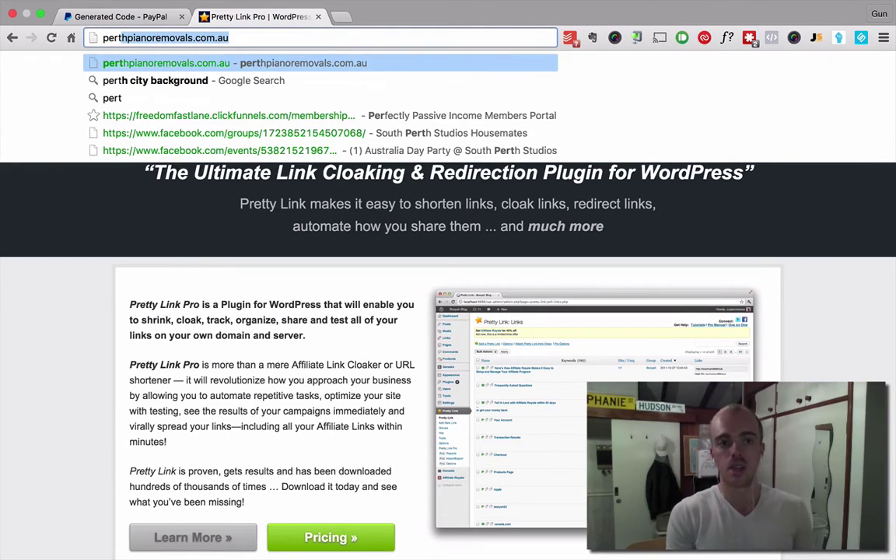
{"action": "key", "text": "Right"}
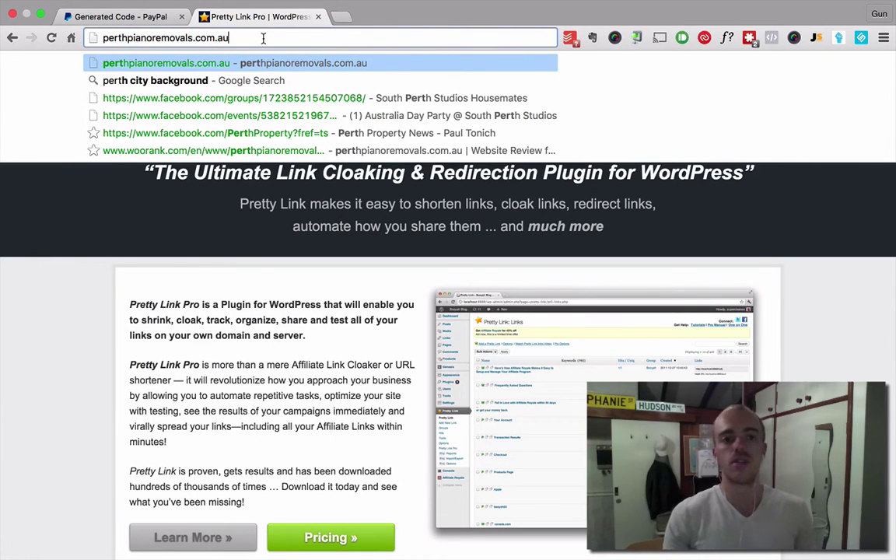
{"action": "type", "text": "/"}
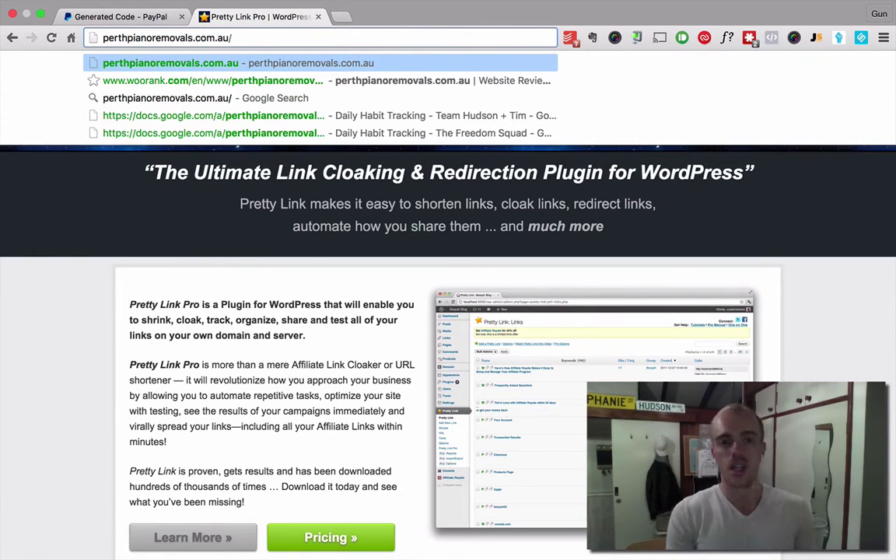
{"action": "type", "text": "hire"}
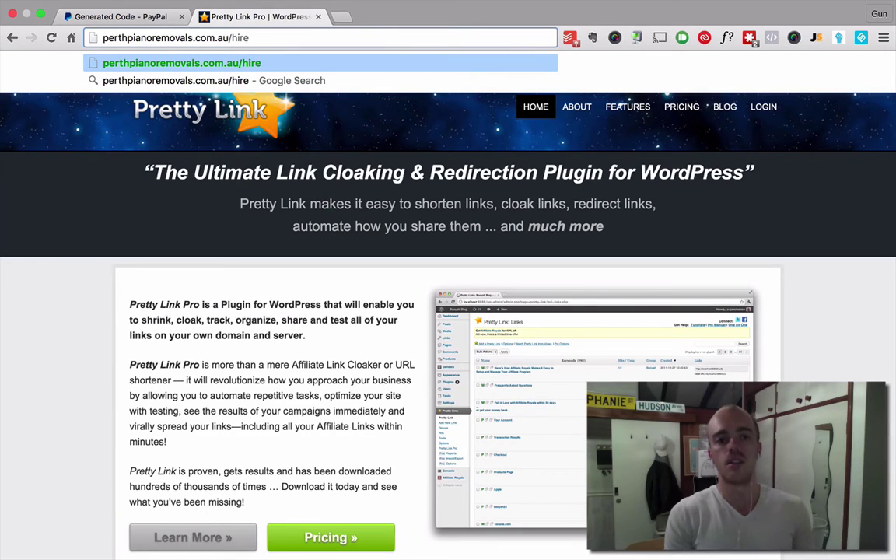
{"action": "key", "text": "super+a"}
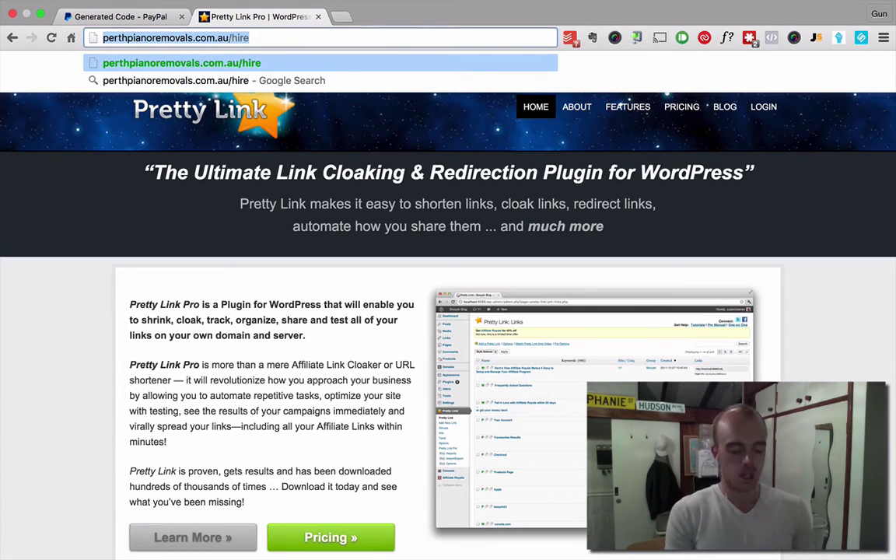
{"action": "type", "text": "seo"}
{"action": "key", "text": "BackSpace"}
{"action": "key", "text": "BackSpace"}
{"action": "key", "text": "BackSpace"}
{"action": "key", "text": "BackSpace"}
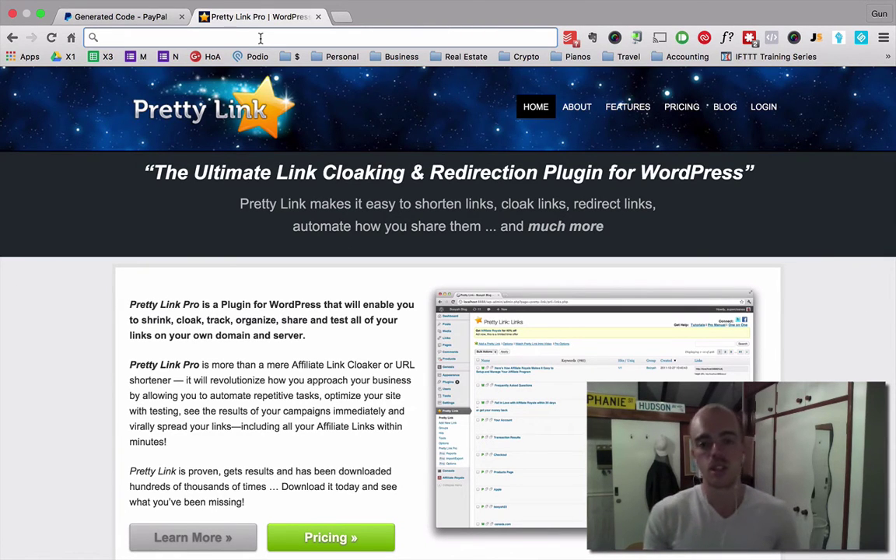
{"action": "left_click", "coordinate": [318, 16]}
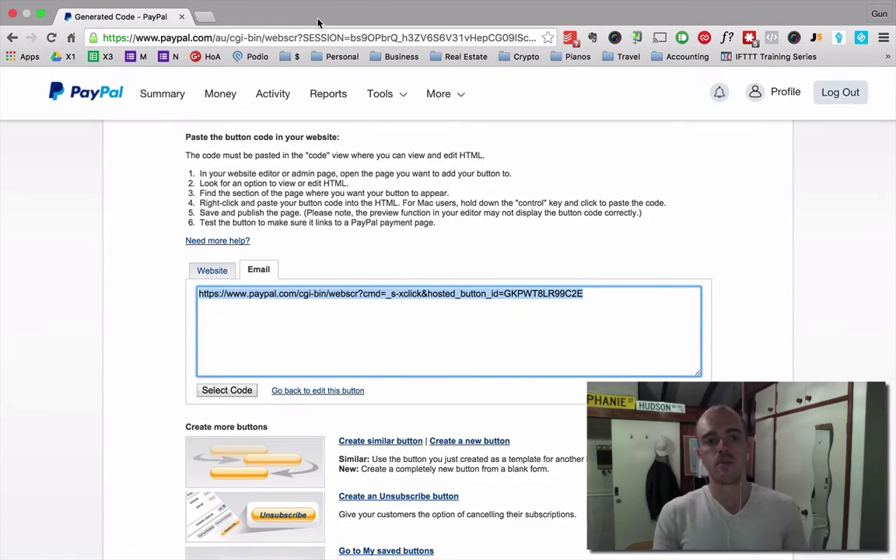
Step: Select the email payment link, generate a short URL with the goo.gl URL Shortener and copy it
{"action": "left_click", "coordinate": [296, 294]}
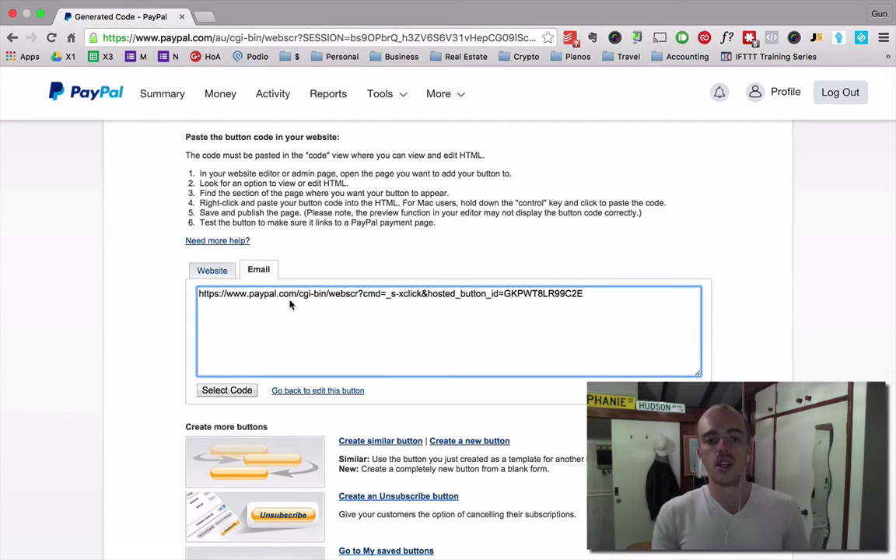
{"action": "triple_click", "coordinate": [313, 293]}
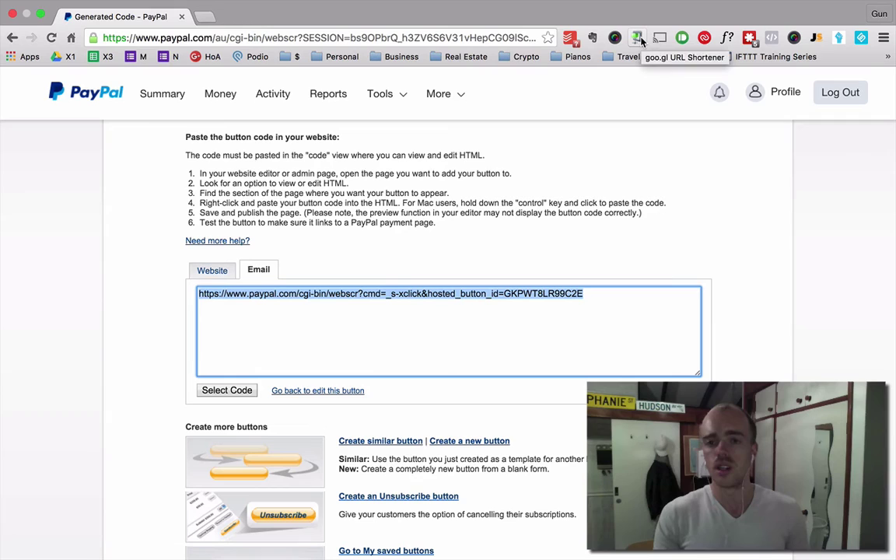
{"action": "left_click", "coordinate": [639, 39]}
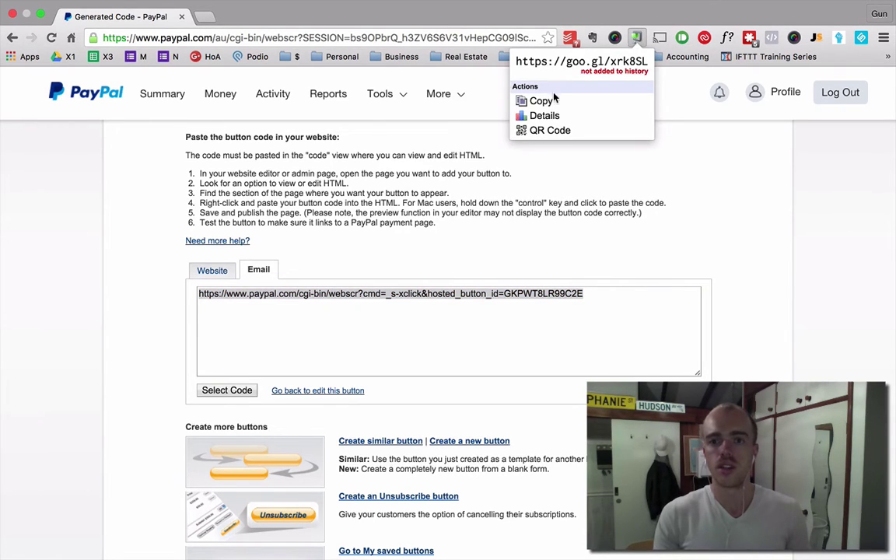
{"action": "left_click", "coordinate": [540, 101]}
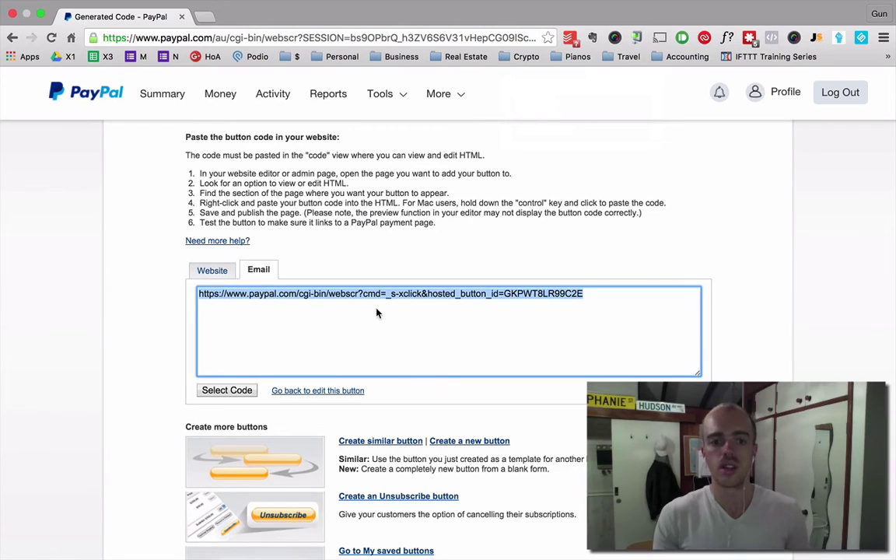
Step: Go to the saved buttons and start creating a new payment button
{"action": "scroll", "coordinate": [376, 313], "scroll_direction": "down", "scroll_amount": 5}
{"action": "scroll", "coordinate": [377, 311], "scroll_direction": "up", "scroll_amount": 5}
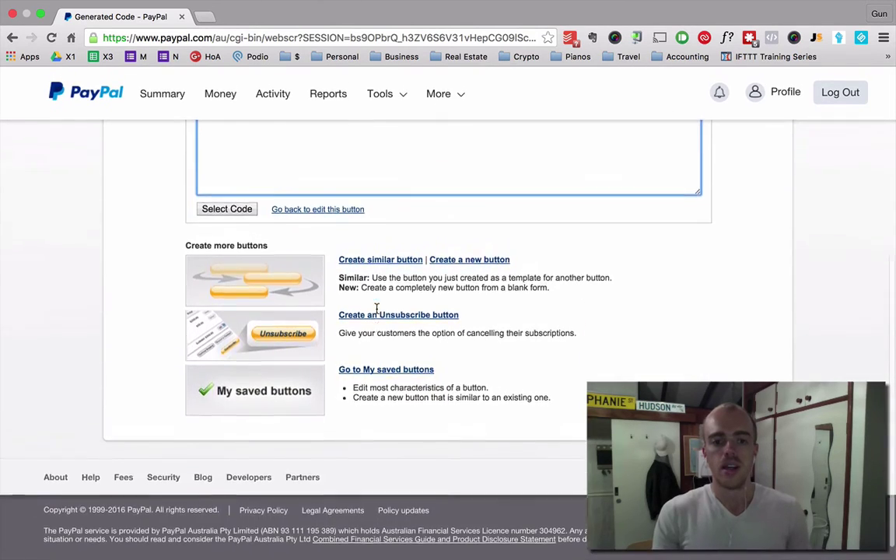
{"action": "scroll", "coordinate": [377, 312], "scroll_direction": "down", "scroll_amount": 5}
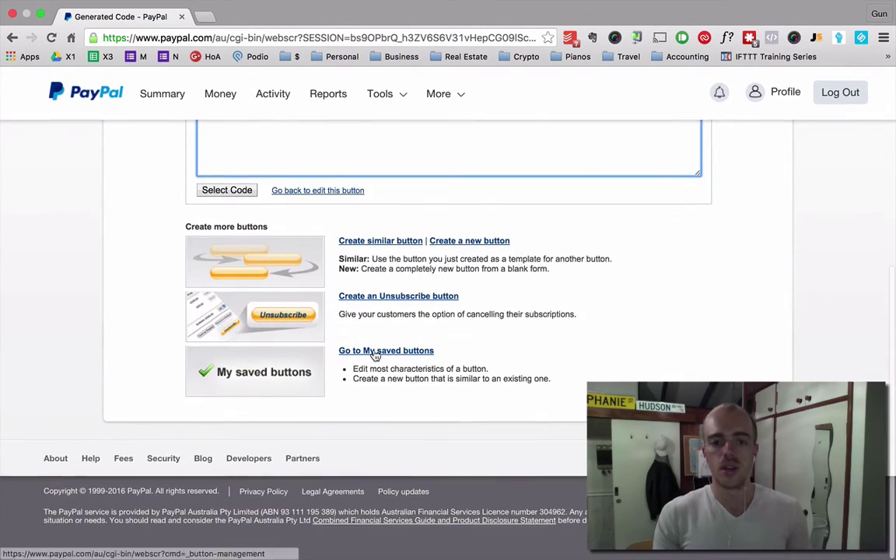
{"action": "left_click", "coordinate": [375, 352]}
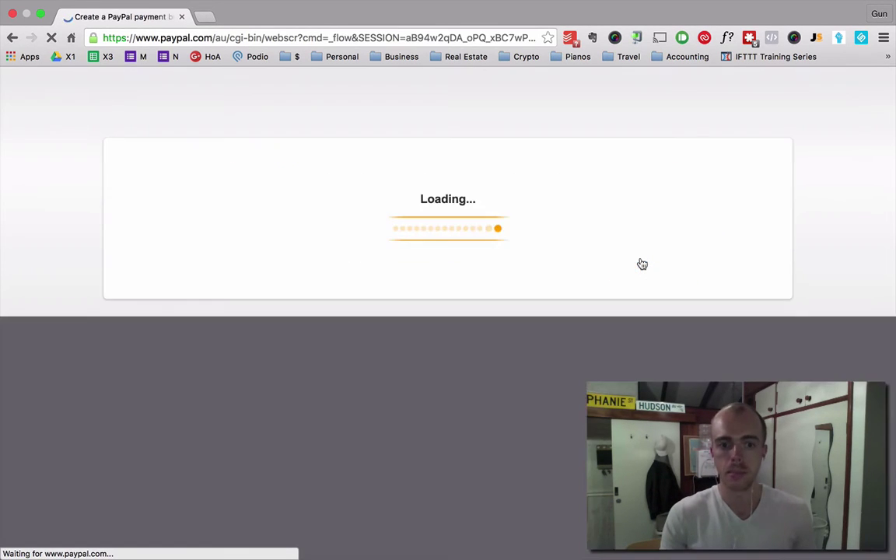
Step: Set the button type to Subscriptions and name the item "dud item"
{"action": "scroll", "coordinate": [306, 253], "scroll_direction": "down", "scroll_amount": 3}
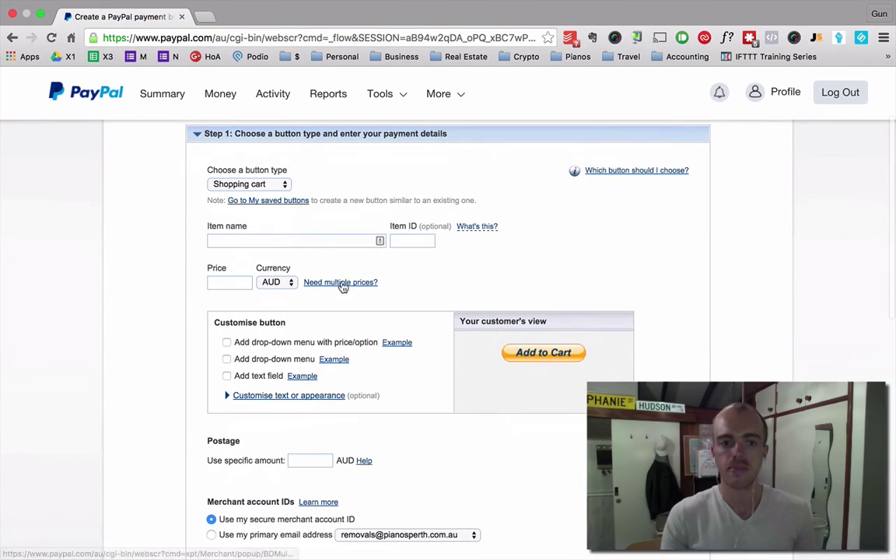
{"action": "left_click", "coordinate": [284, 190]}
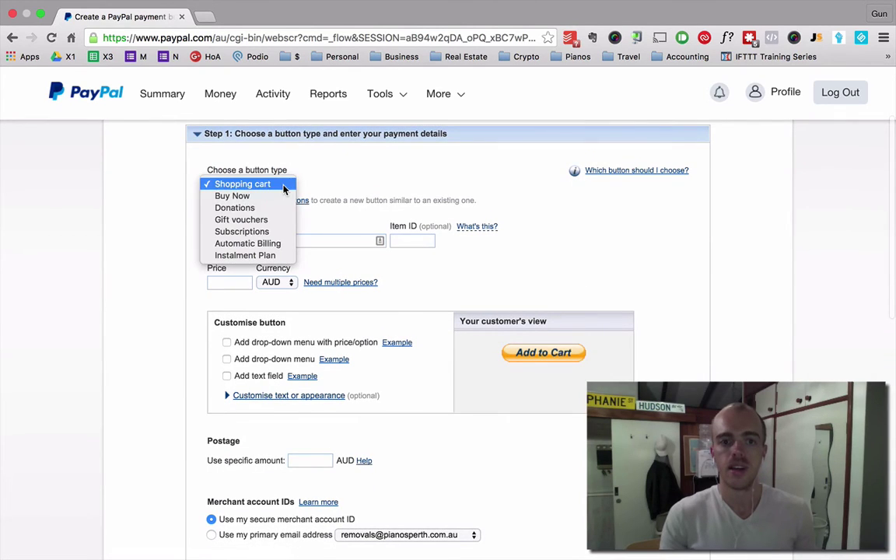
{"action": "left_click", "coordinate": [276, 231]}
{"action": "left_click", "coordinate": [275, 241]}
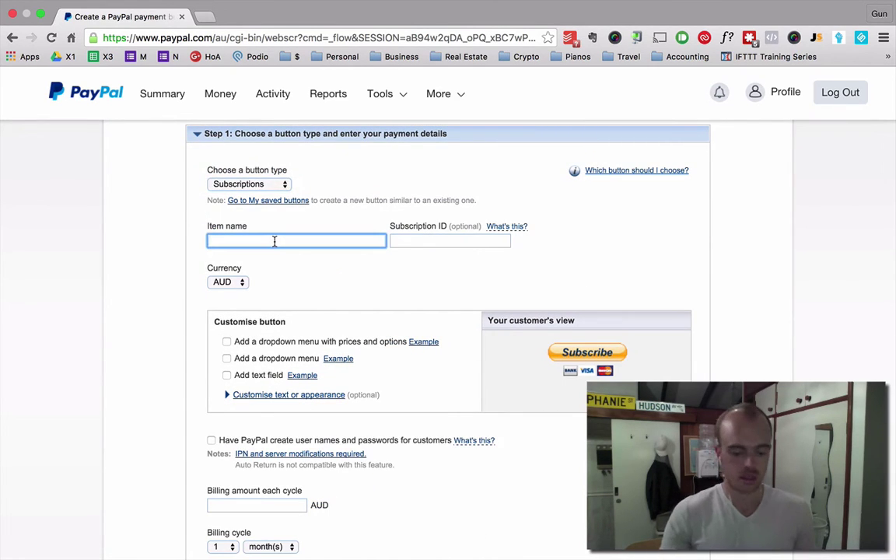
{"action": "key", "text": "Tab"}
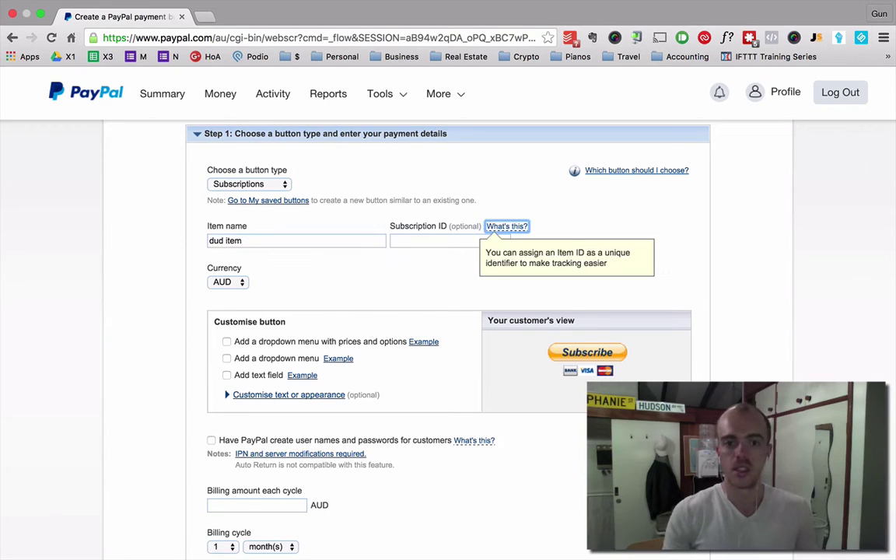
Step: Add a text field to the button and enter "Name" as its name
{"action": "left_click", "coordinate": [227, 376]}
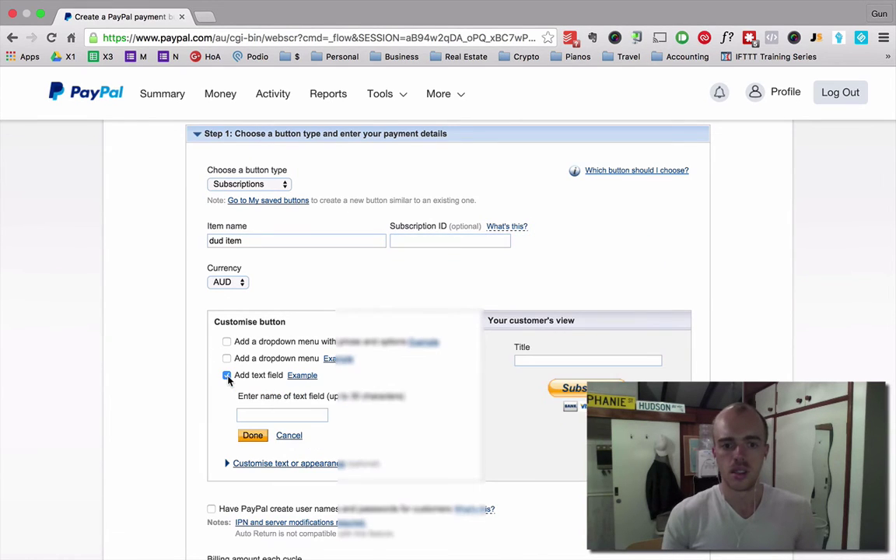
{"action": "left_click", "coordinate": [265, 412]}
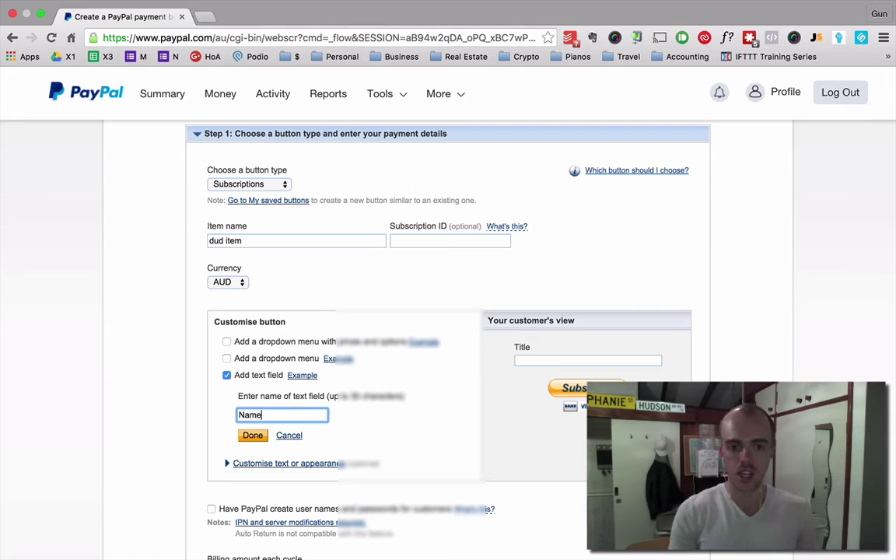
{"action": "type", "text": "Name"}
Step: Set the billing amount for each cycle to 99999 AUD and create the subscription button
{"action": "scroll", "coordinate": [342, 415], "scroll_direction": "down", "scroll_amount": 5}
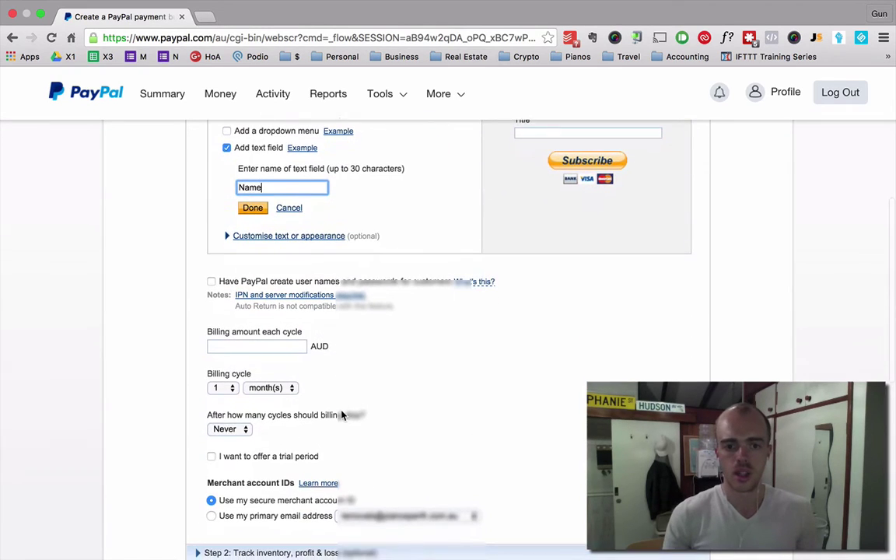
{"action": "left_click", "coordinate": [275, 347]}
{"action": "type", "text": "99999"}
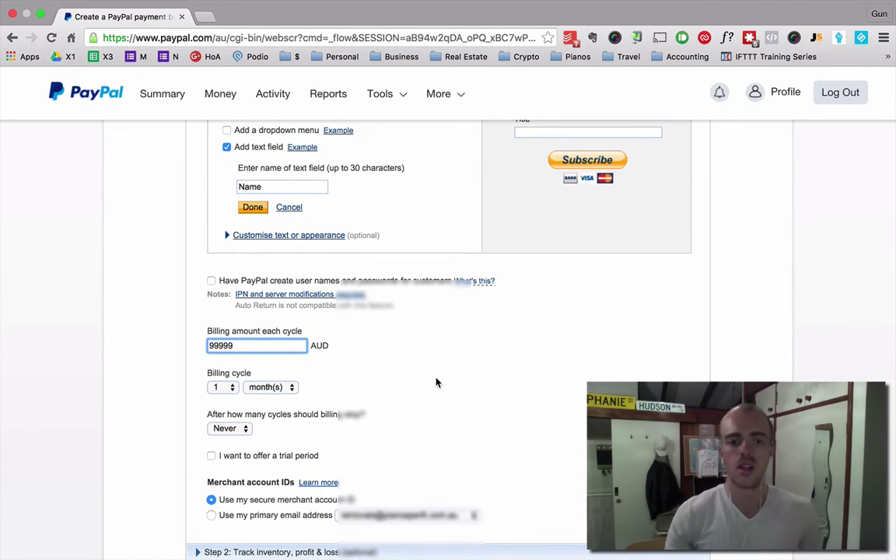
{"action": "scroll", "coordinate": [436, 380], "scroll_direction": "down", "scroll_amount": 5}
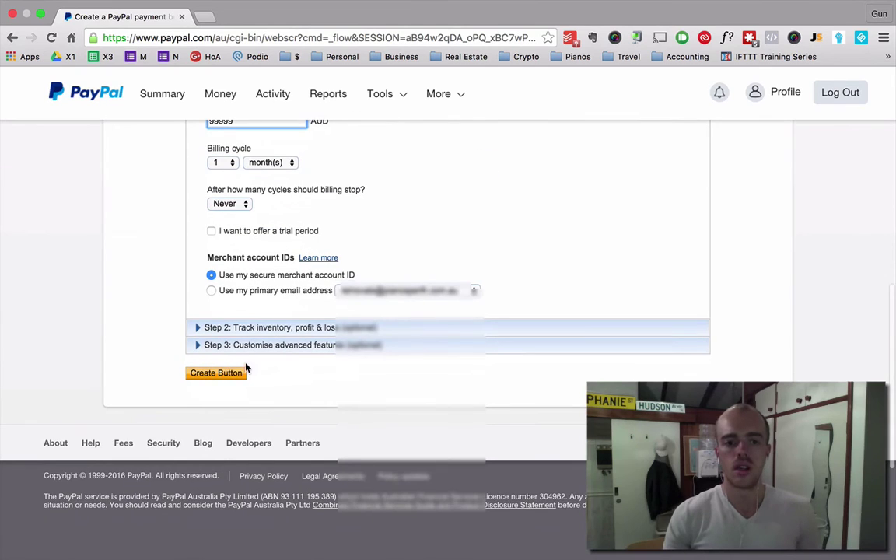
{"action": "left_click", "coordinate": [217, 375]}
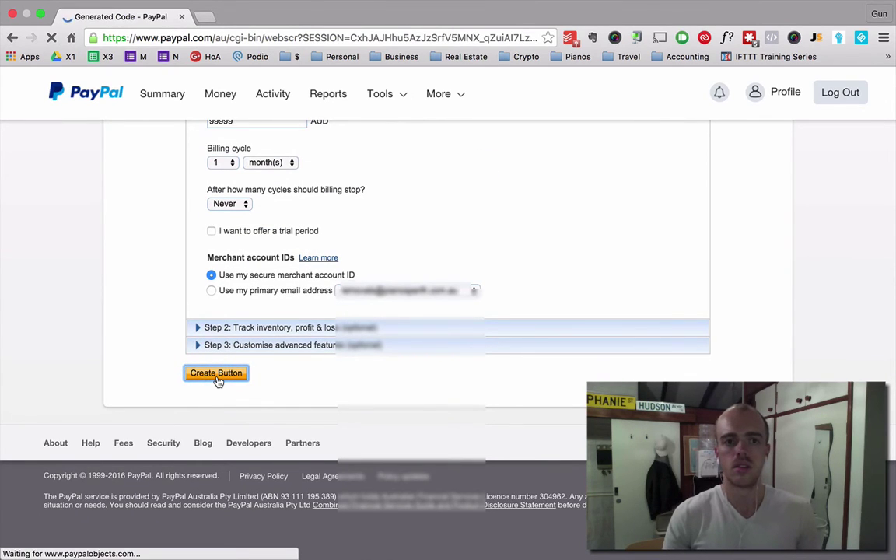
Step: Check the code options generated for the button with a text field and return to its edit form to review the customisation
{"action": "scroll", "coordinate": [272, 436], "scroll_direction": "down", "scroll_amount": 5}
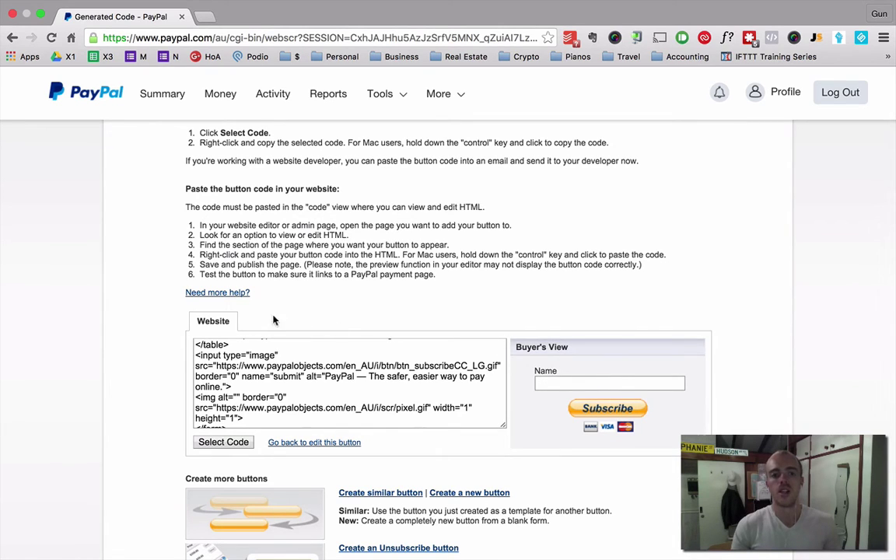
{"action": "left_click", "coordinate": [11, 39]}
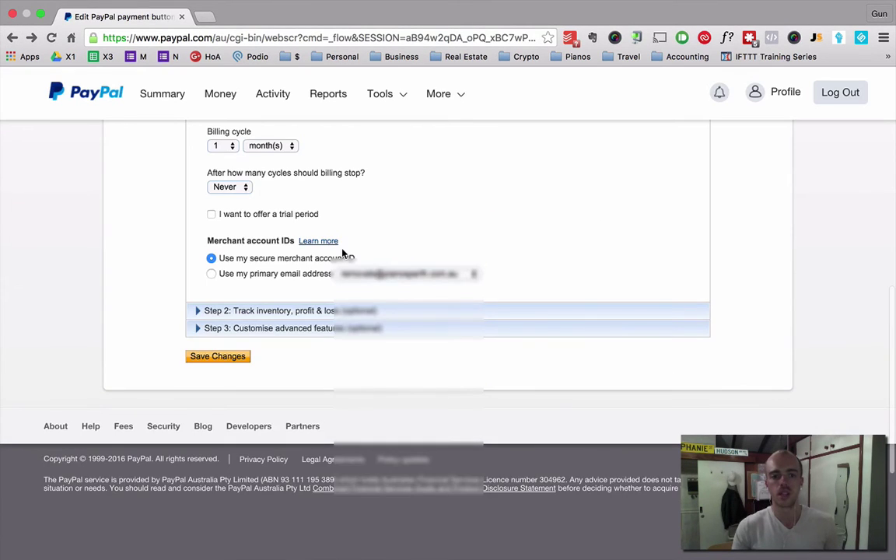
{"action": "scroll", "coordinate": [344, 255], "scroll_direction": "up", "scroll_amount": 5}
{"action": "scroll", "coordinate": [342, 254], "scroll_direction": "up", "scroll_amount": 4}
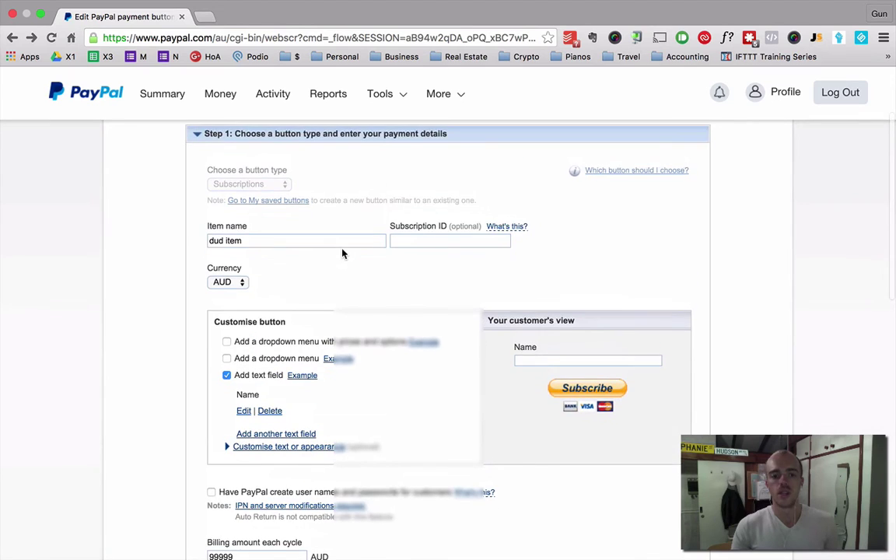
Step: Return to the saved buttons list and open the "Subscription Item" button for editing
{"action": "scroll", "coordinate": [342, 252], "scroll_direction": "up", "scroll_amount": 2}
{"action": "scroll", "coordinate": [448, 235], "scroll_direction": "up", "scroll_amount": 1}
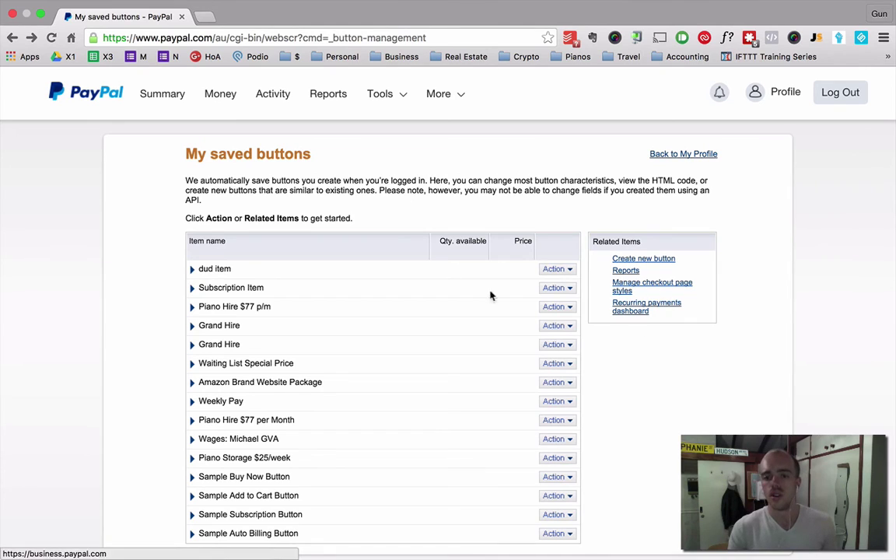
{"action": "left_click", "coordinate": [568, 291]}
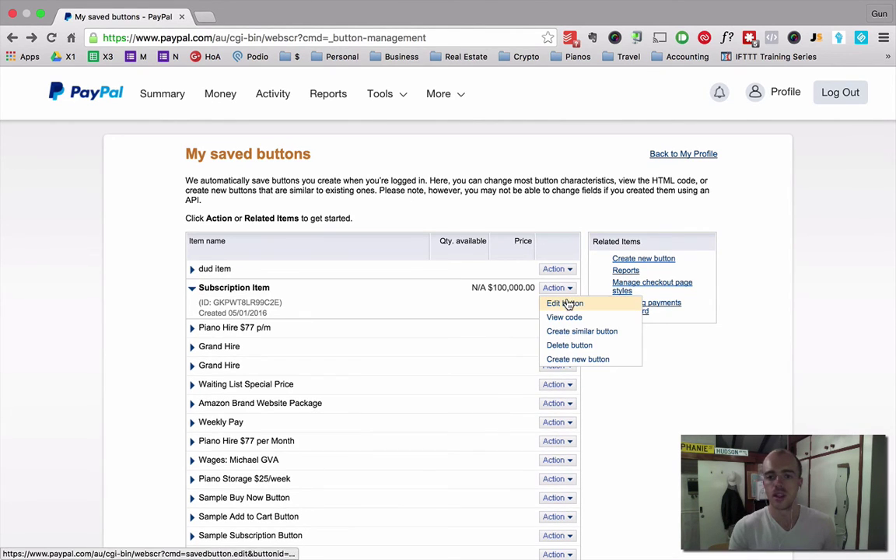
{"action": "left_click", "coordinate": [565, 303]}
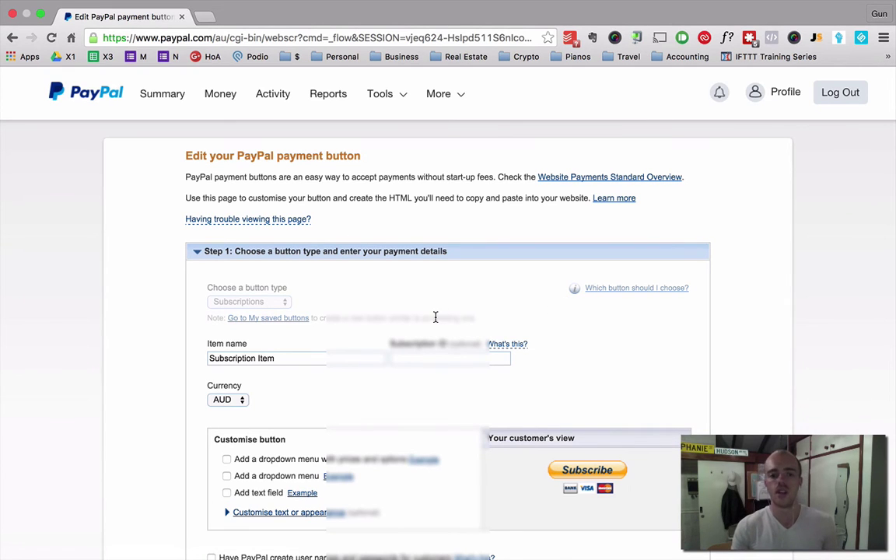
Step: Review the Subscription Item button's billing settings and its inventory, profit and loss tracking options, and collapse that section
{"action": "scroll", "coordinate": [436, 317], "scroll_direction": "down", "scroll_amount": 10}
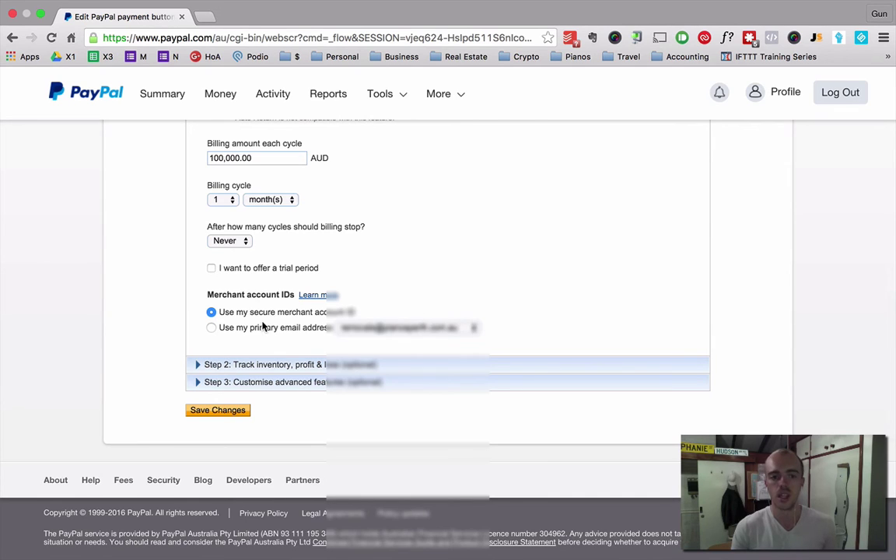
{"action": "left_click", "coordinate": [256, 364]}
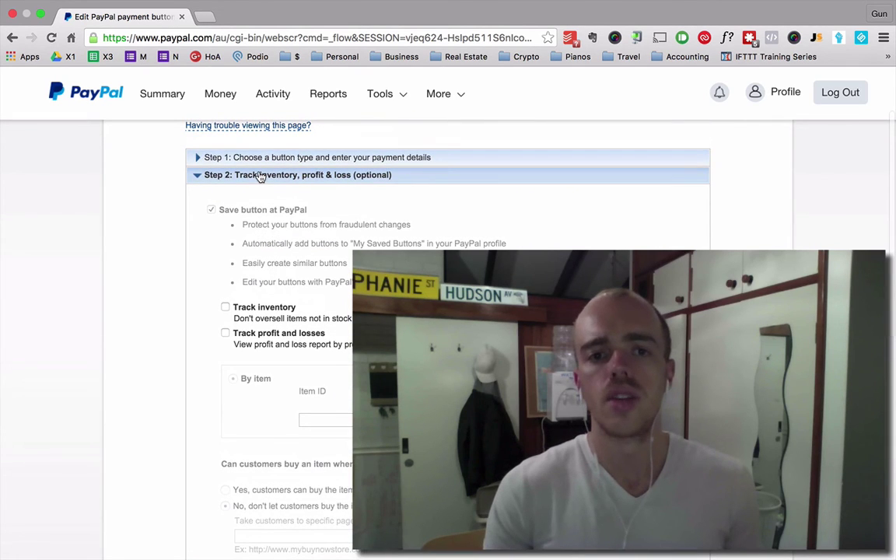
{"action": "left_click", "coordinate": [261, 175]}
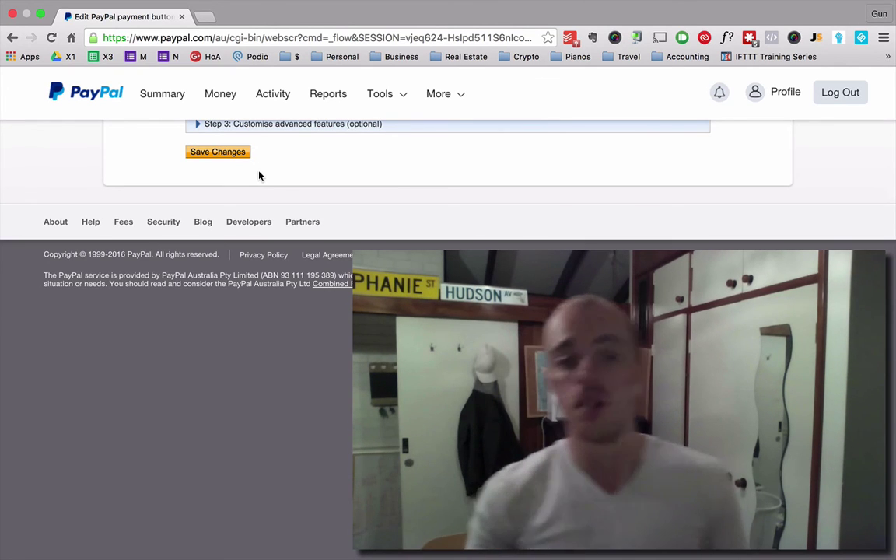
{"action": "scroll", "coordinate": [283, 190], "scroll_direction": "up", "scroll_amount": 3}
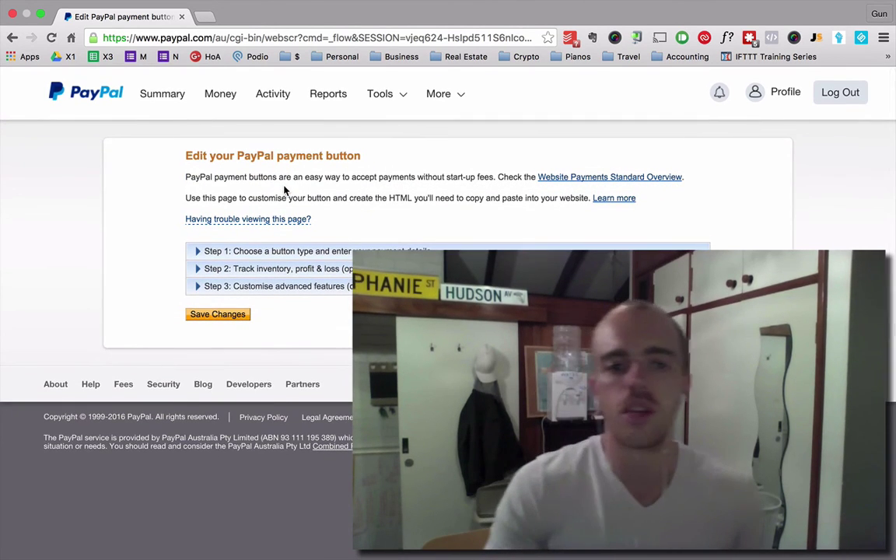
{"action": "left_click", "coordinate": [381, 93]}
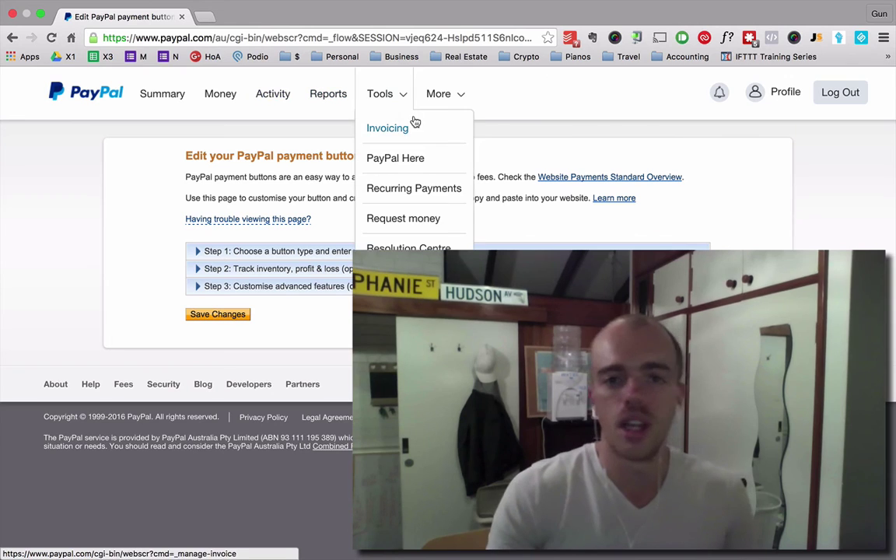